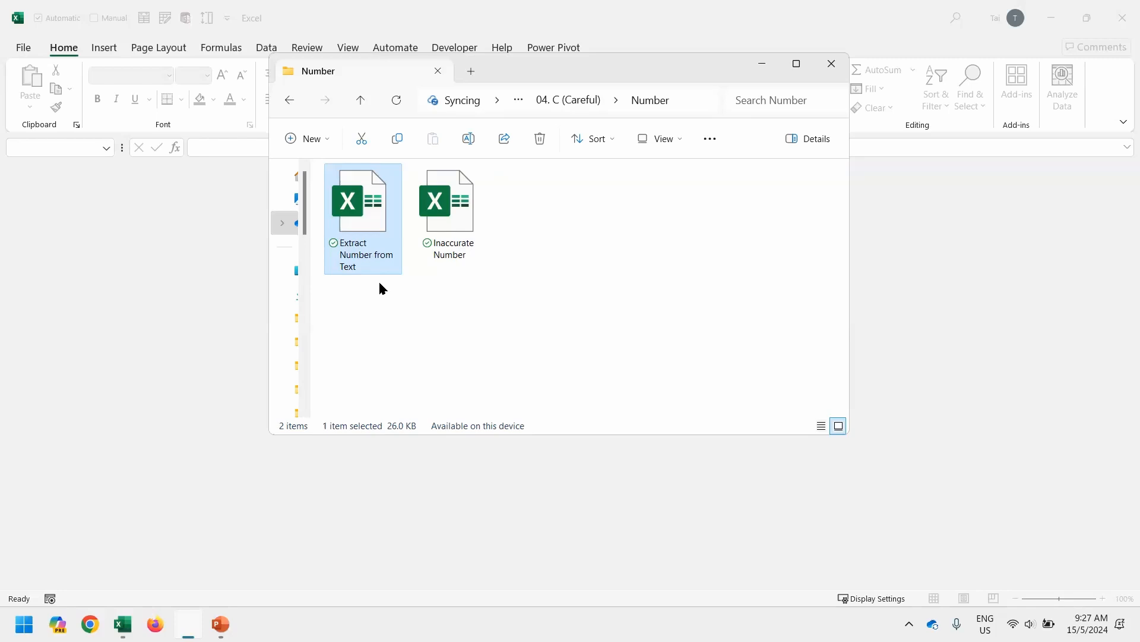
Open the Extract Number from Text workbook and convert the product list on the Split Quantity sheet into a table.
{"action": "double_click", "coordinate": [363, 195]}
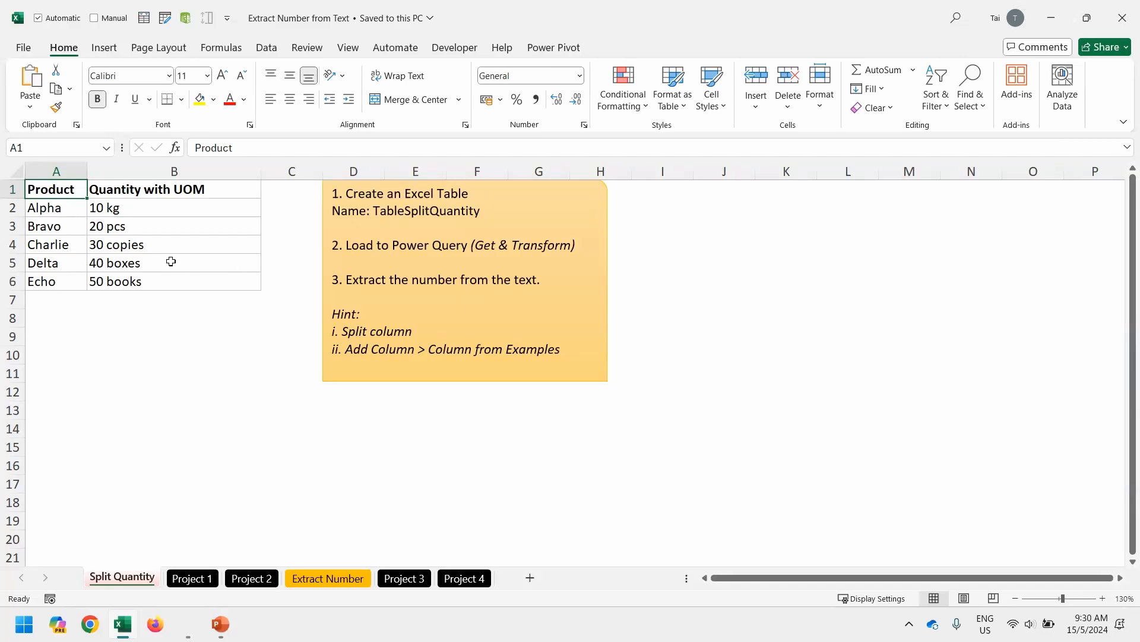
{"action": "key", "text": "ctrl+t"}
{"action": "key", "text": "Return"}
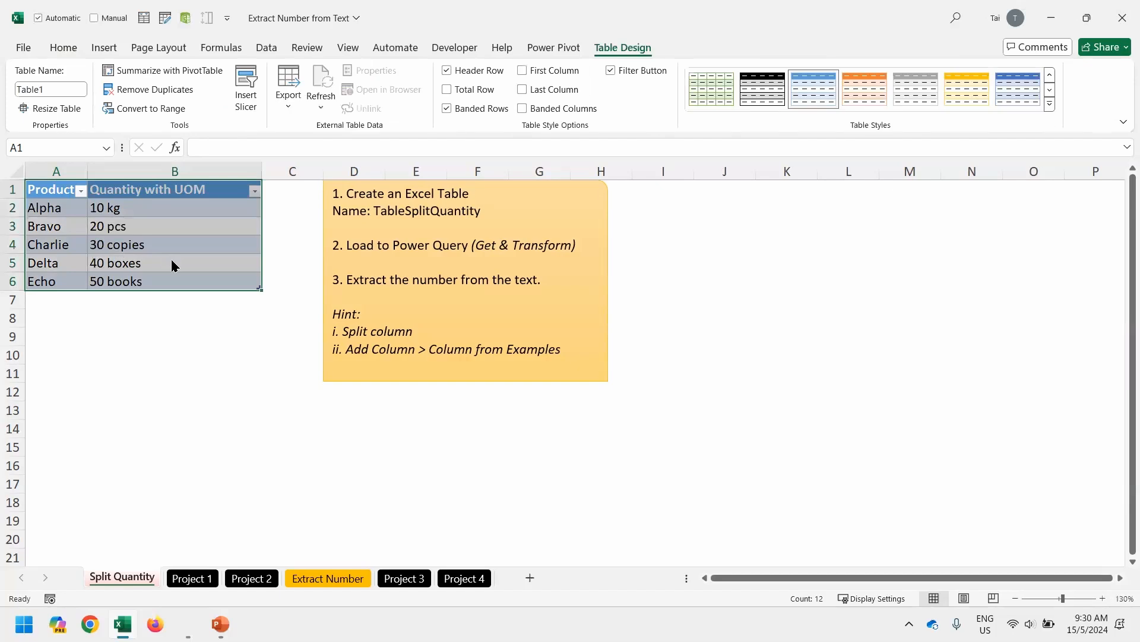
Name the product table TableSplitQuantity and load it into Power Query.
{"action": "type", "text": "aTableS"}
{"action": "type", "text": "plitQuantit"}
{"action": "type", "text": "y"}
{"action": "key", "text": "Return"}
{"action": "left_click", "coordinate": [278, 48]}
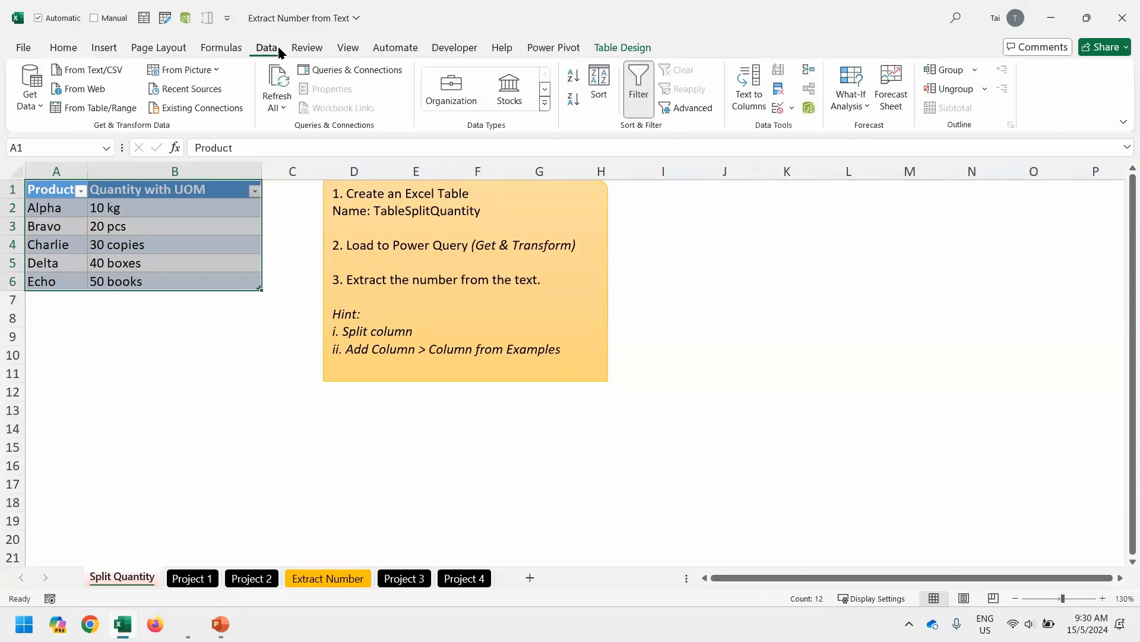
{"action": "left_click", "coordinate": [122, 108]}
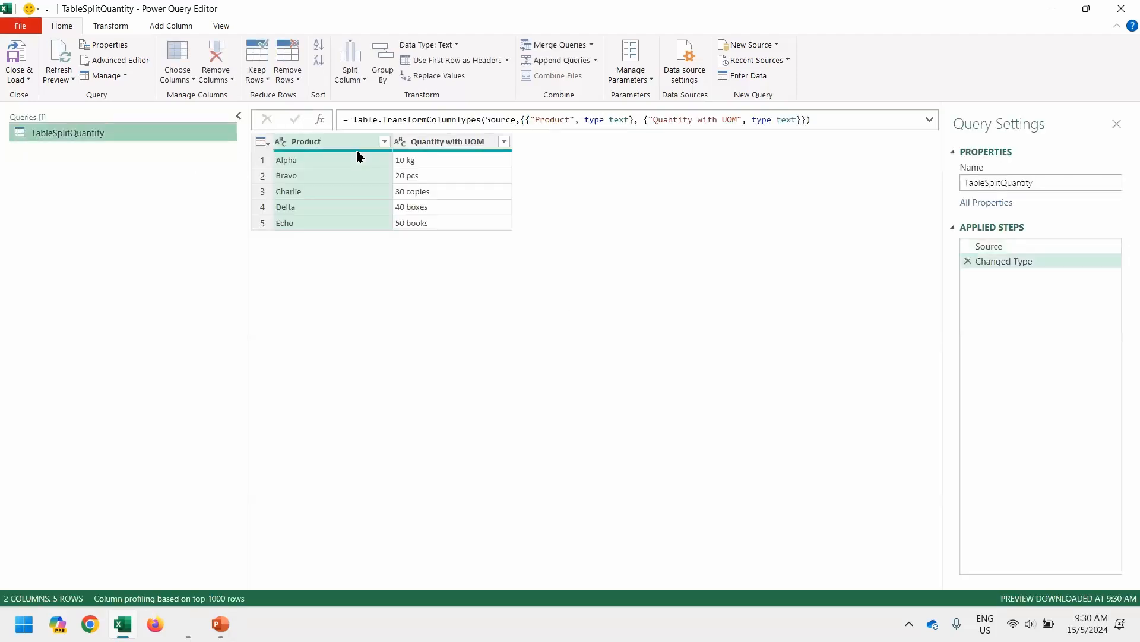
Add a column from examples based only on Quantity with UOM, using 10 as the first row's sample and Quantity as its name.
{"action": "mouse_move", "coordinate": [357, 155]}
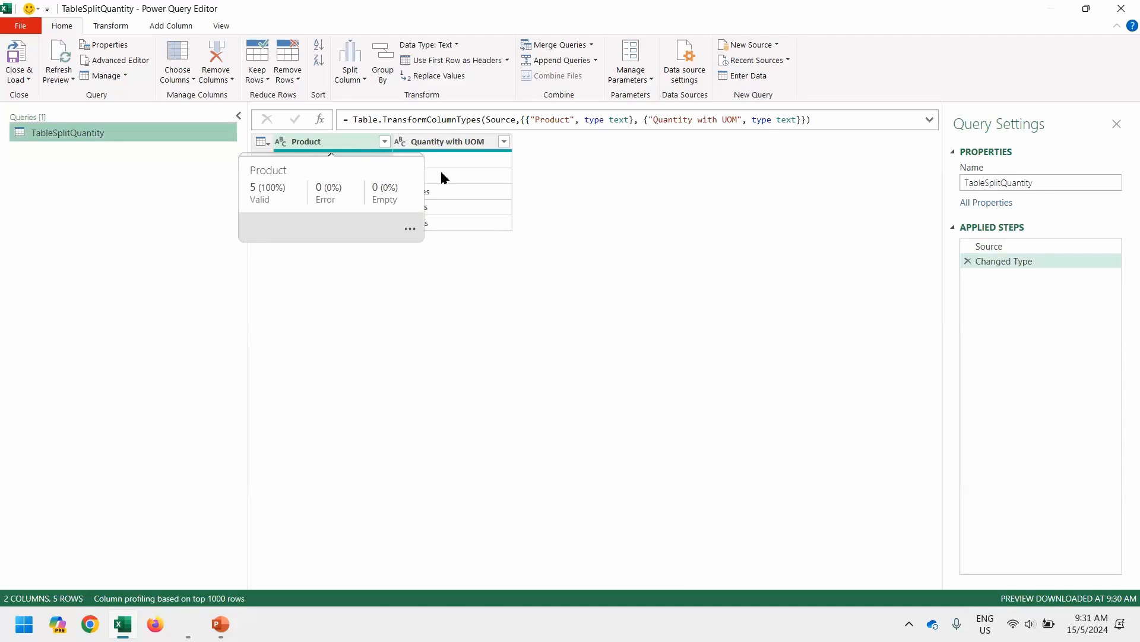
{"action": "left_click", "coordinate": [182, 25]}
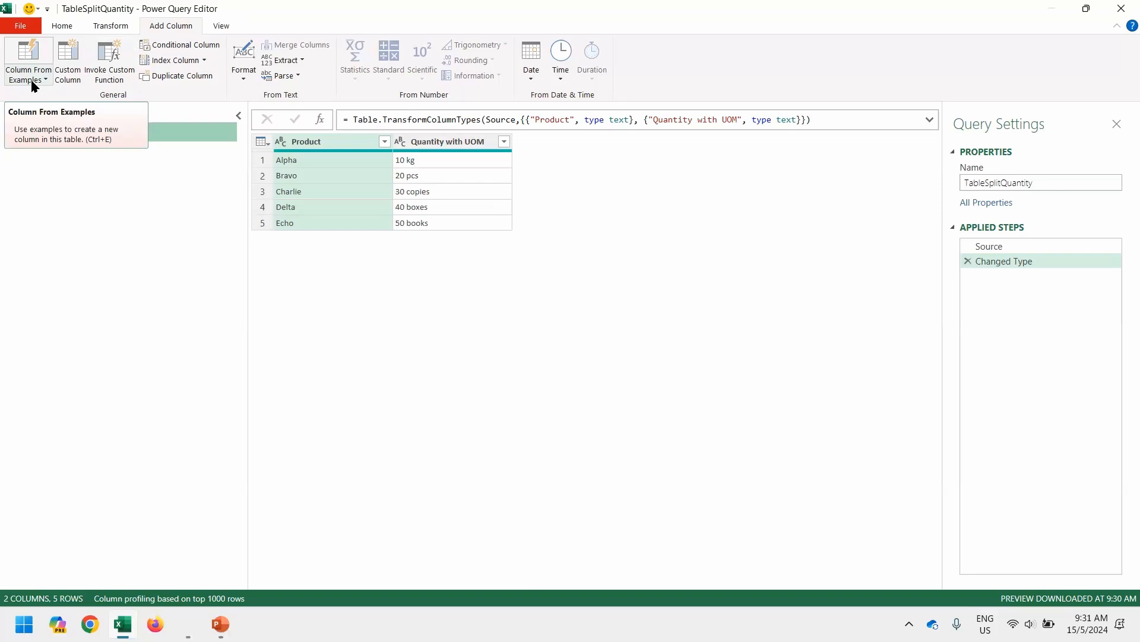
{"action": "left_click", "coordinate": [436, 144]}
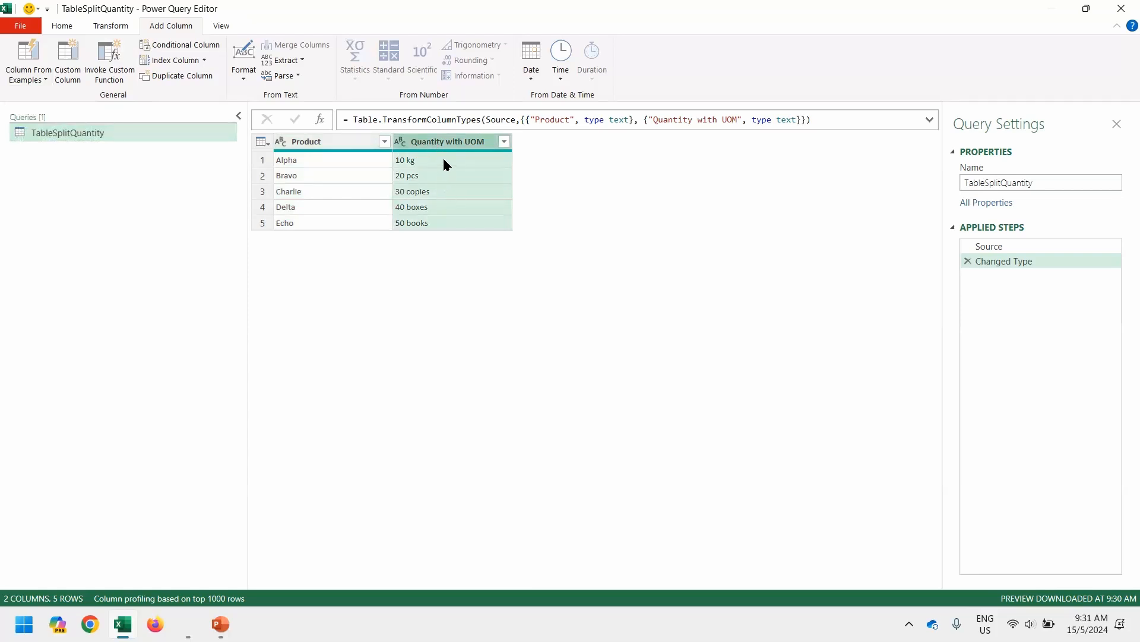
{"action": "left_click", "coordinate": [30, 83]}
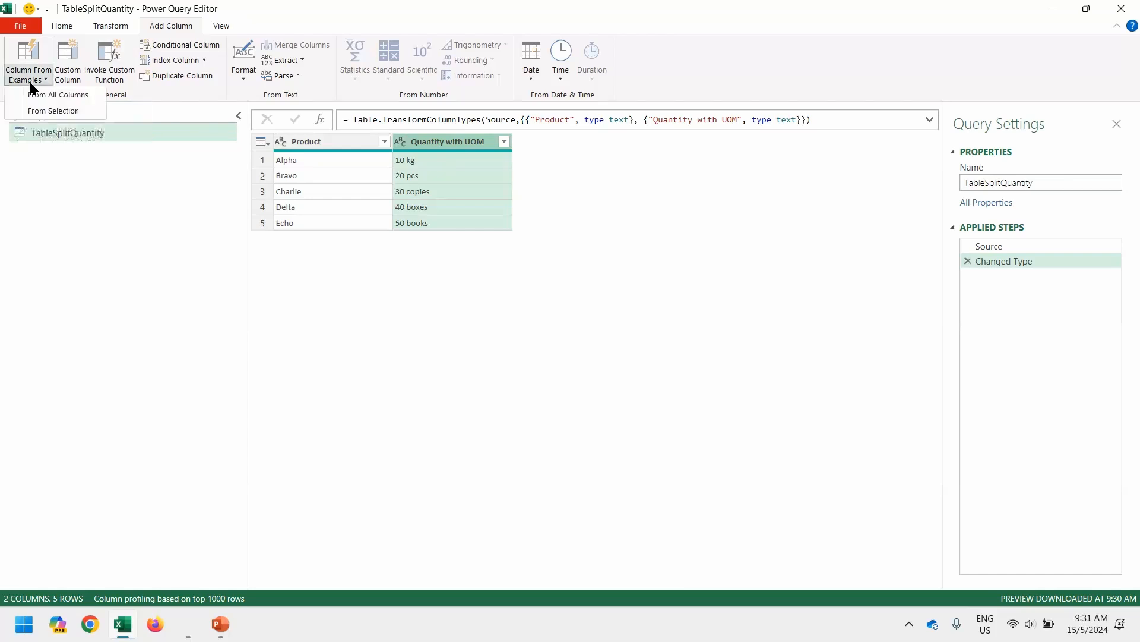
{"action": "left_click", "coordinate": [75, 111]}
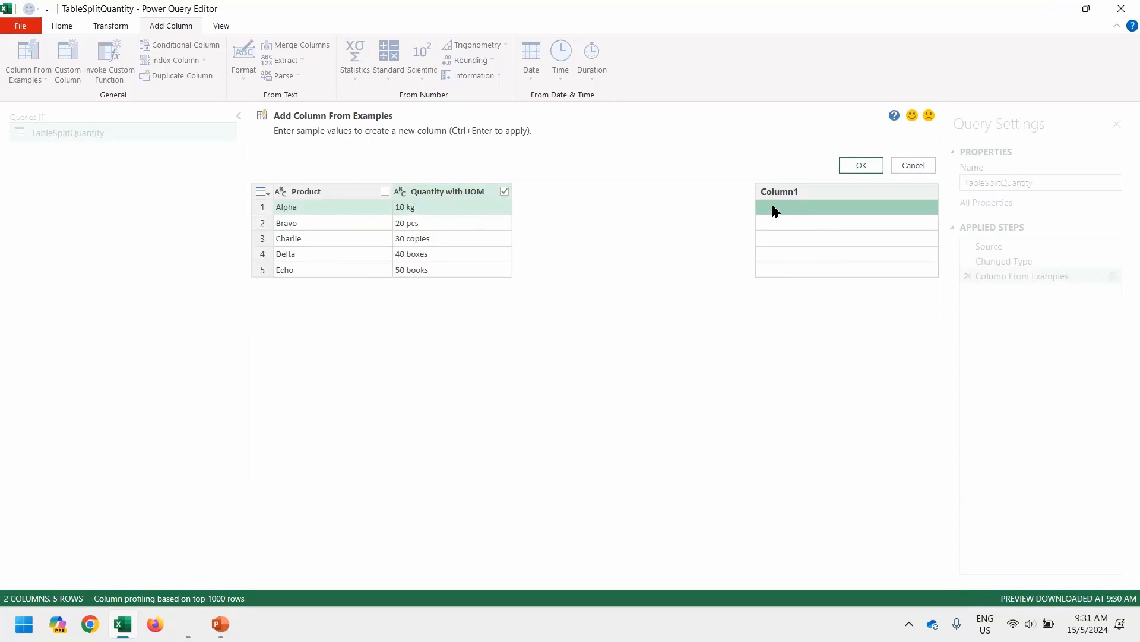
{"action": "type", "text": "10"}
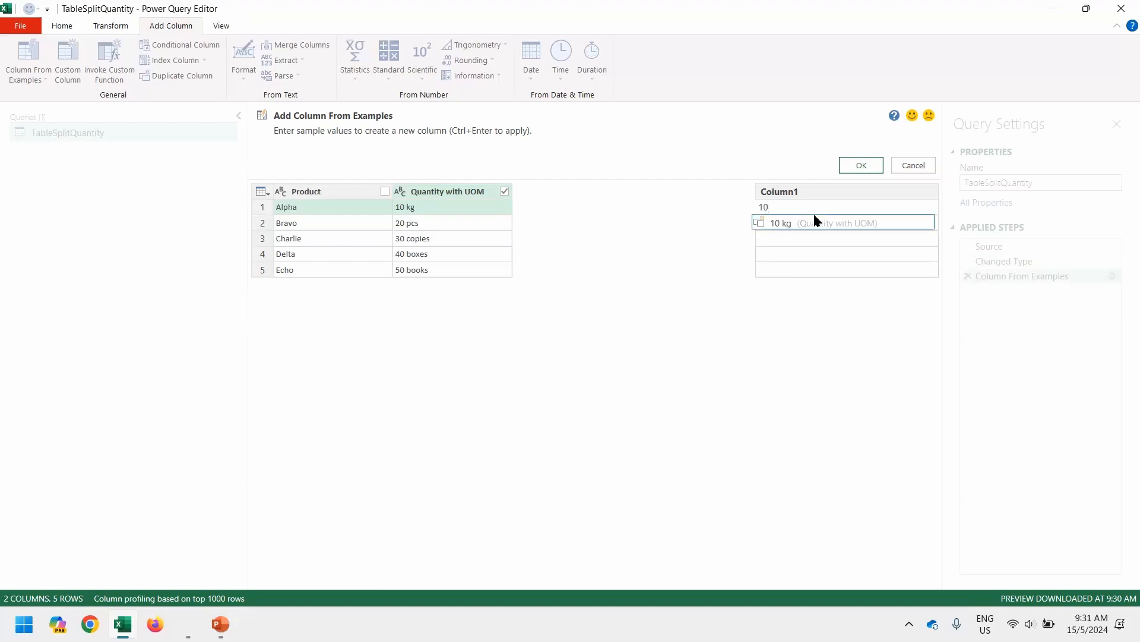
{"action": "key", "text": "Return"}
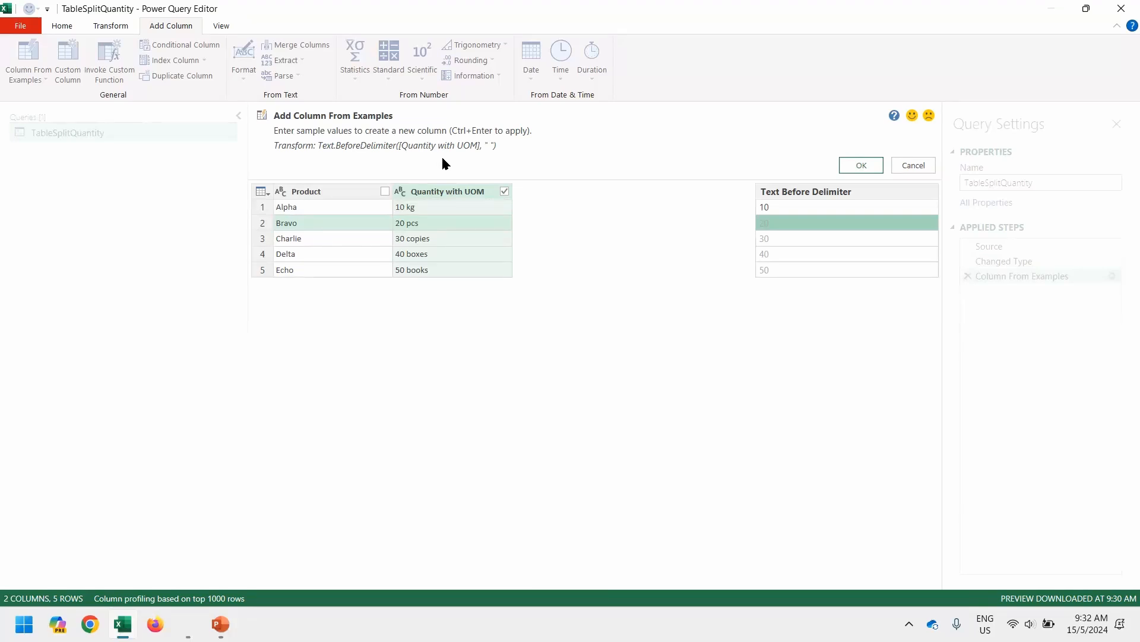
{"action": "double_click", "coordinate": [822, 196]}
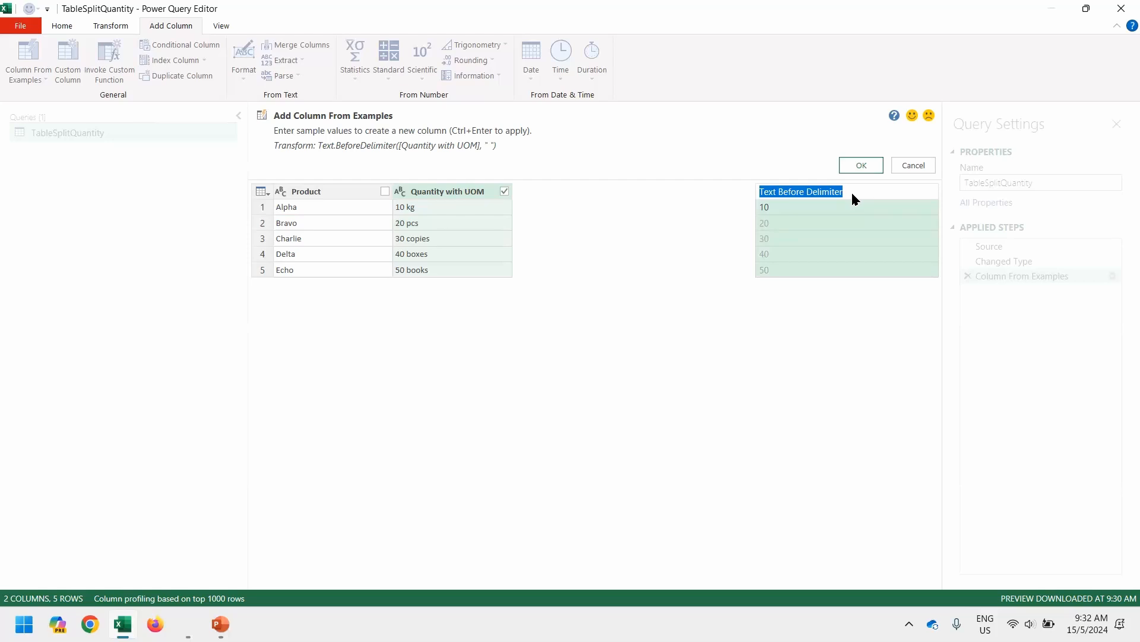
{"action": "type", "text": "Quantity"}
{"action": "key", "text": "Return"}
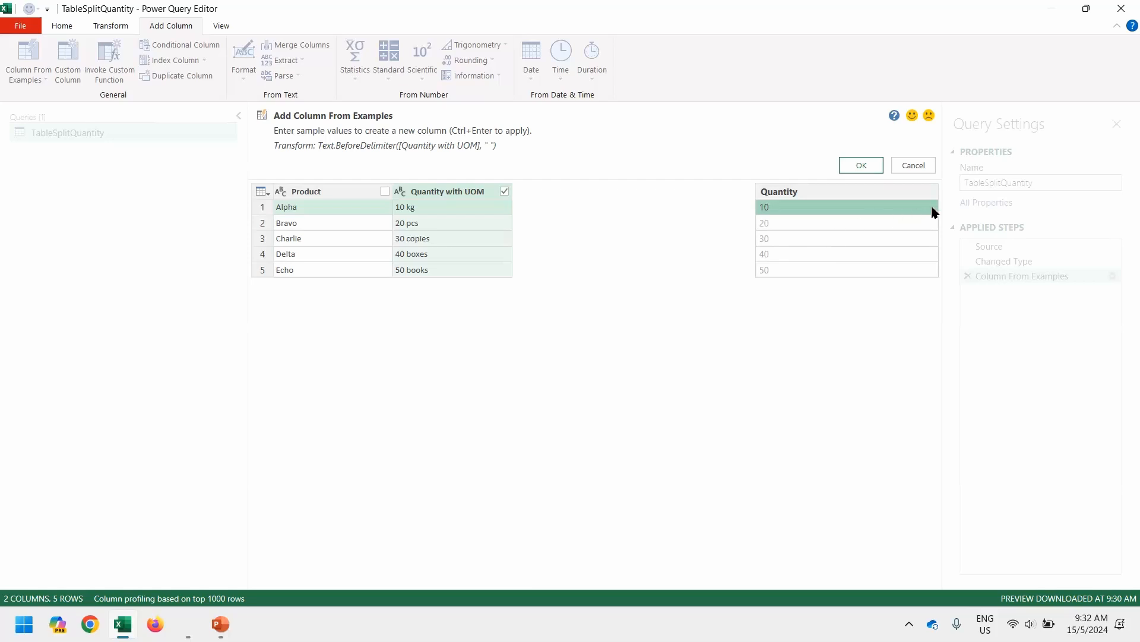
{"action": "left_click", "coordinate": [862, 165]}
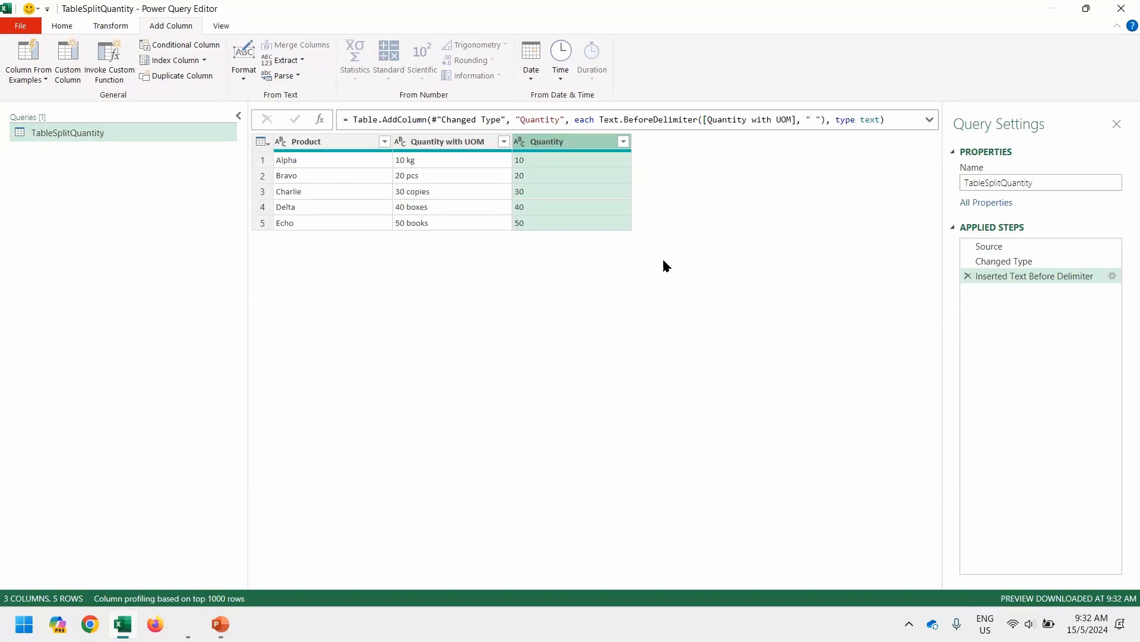
Add another column from examples based only on Quantity with UOM, using kg as the first row's sample and UOM as its name.
{"action": "left_click", "coordinate": [447, 144]}
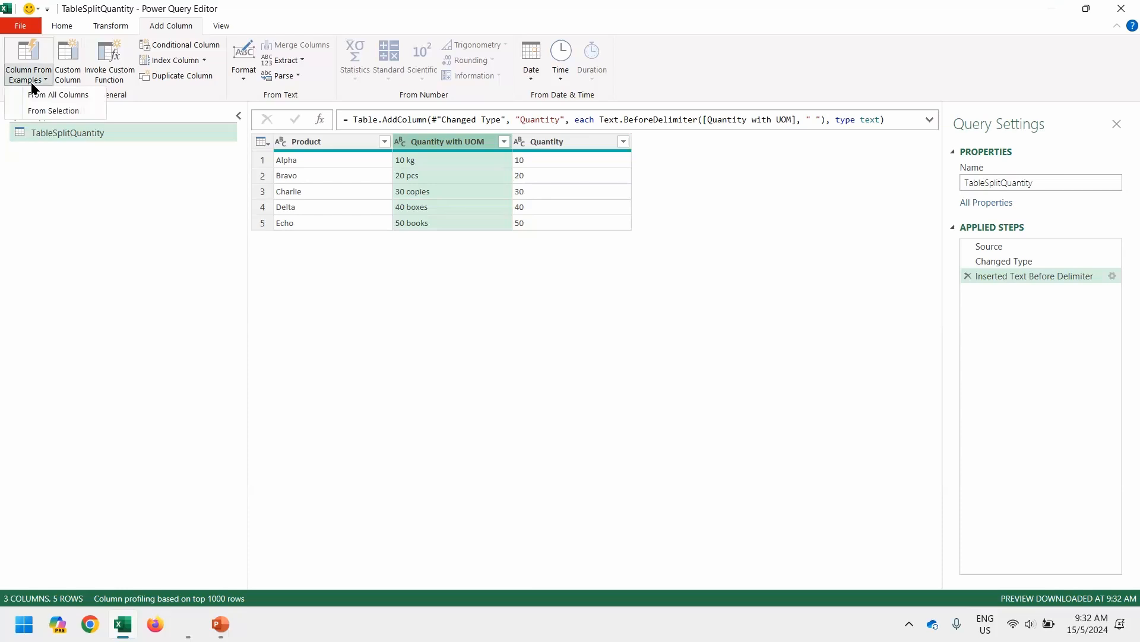
{"action": "left_click", "coordinate": [42, 112]}
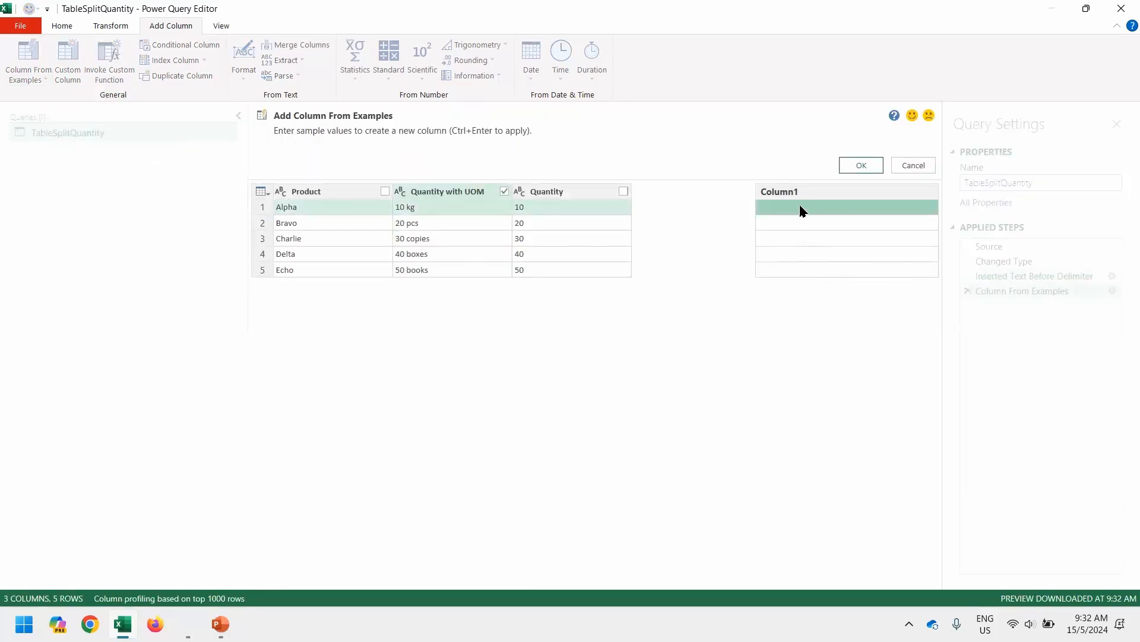
{"action": "type", "text": "kg"}
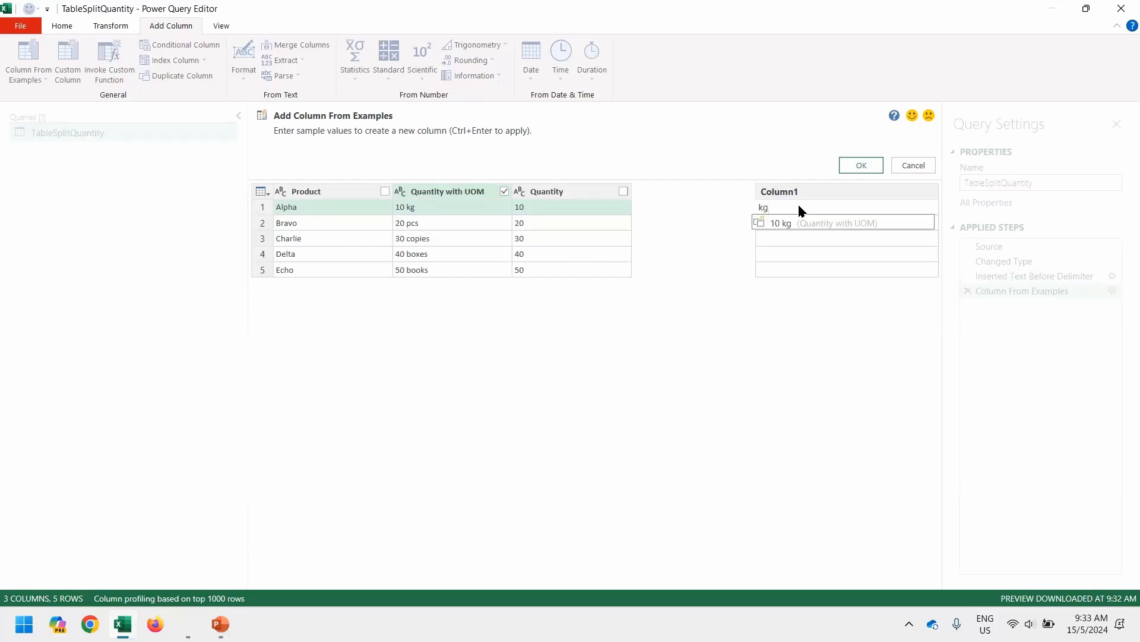
{"action": "key", "text": "Return"}
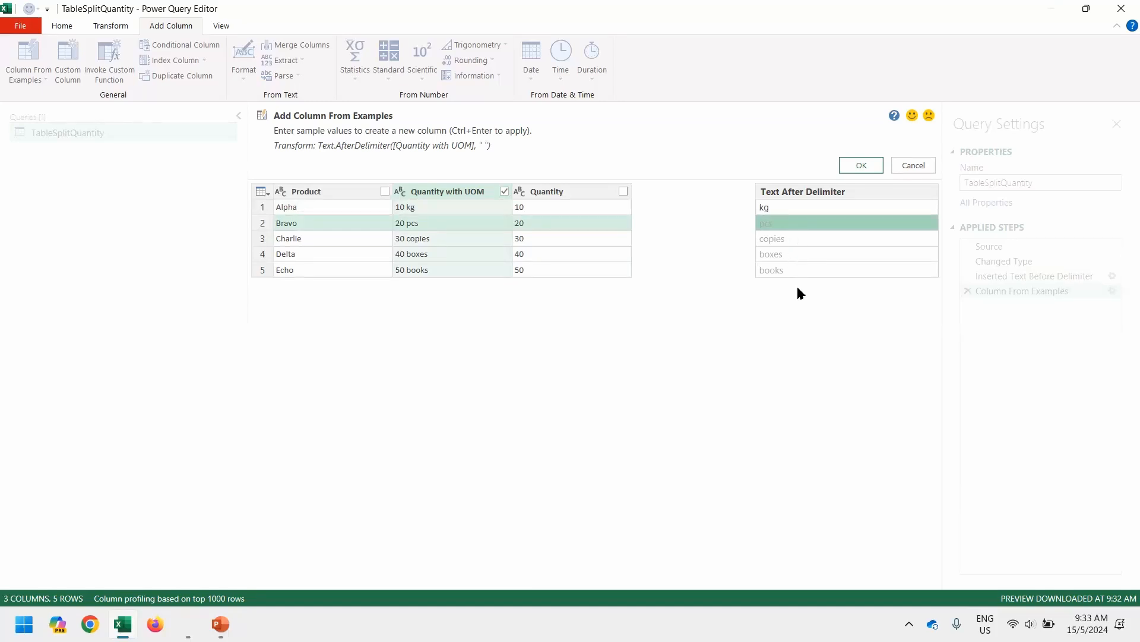
{"action": "double_click", "coordinate": [800, 192]}
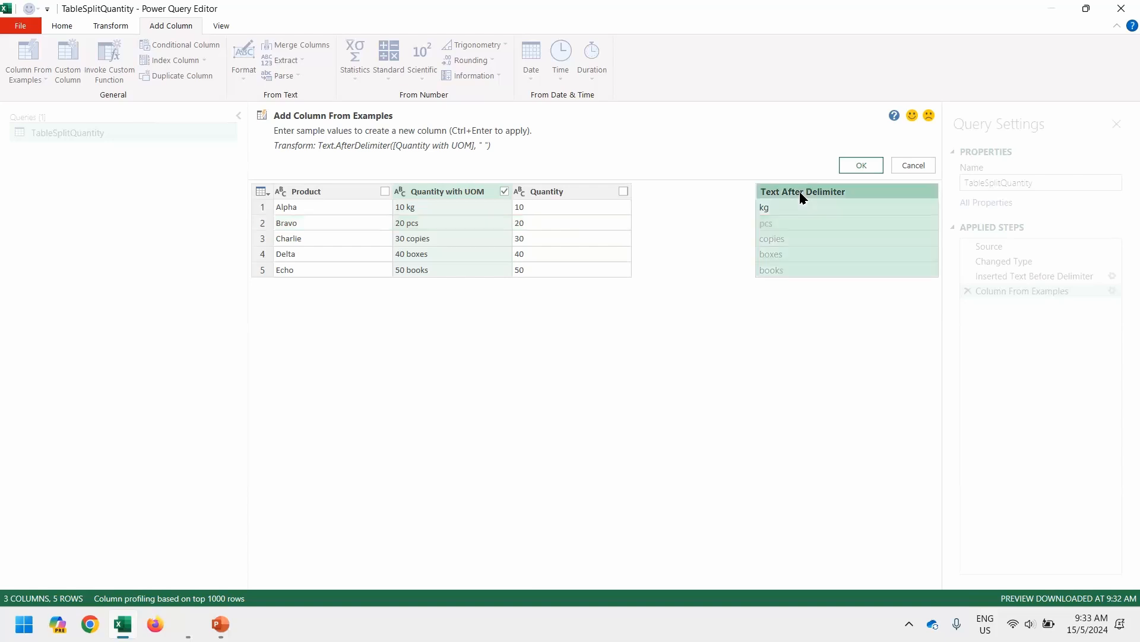
{"action": "type", "text": "UOM"}
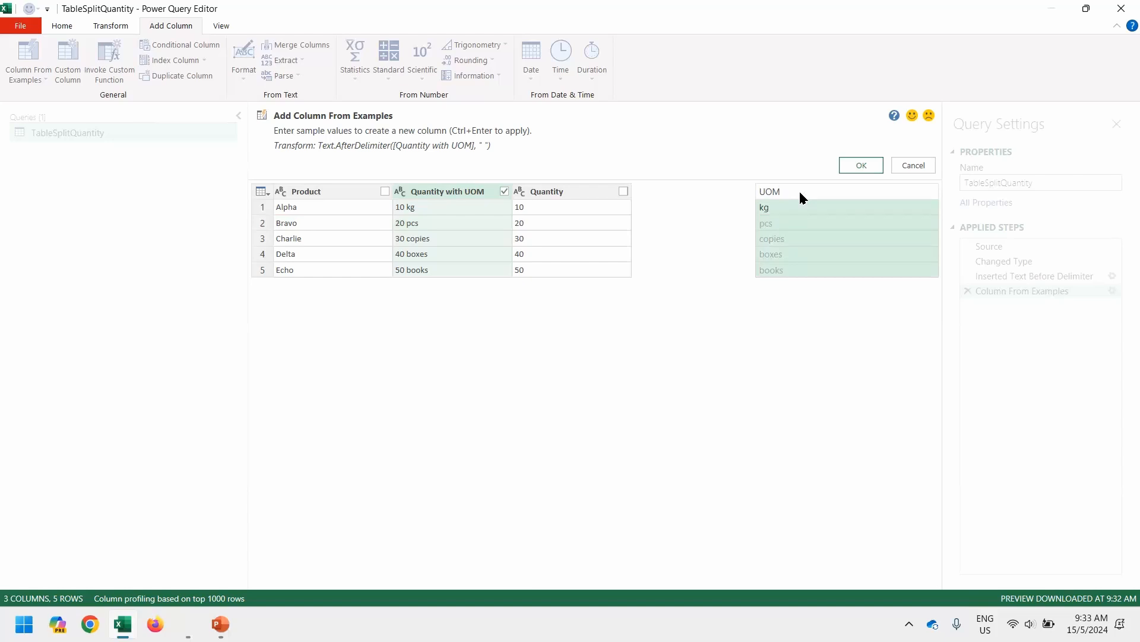
{"action": "key", "text": "Return"}
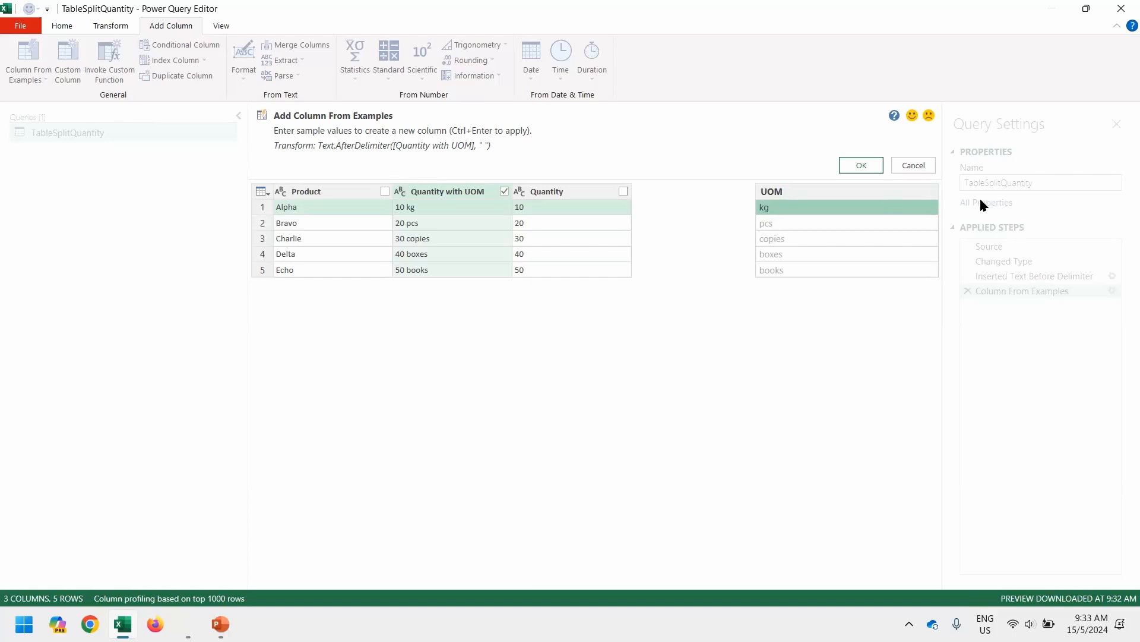
{"action": "left_click", "coordinate": [843, 163]}
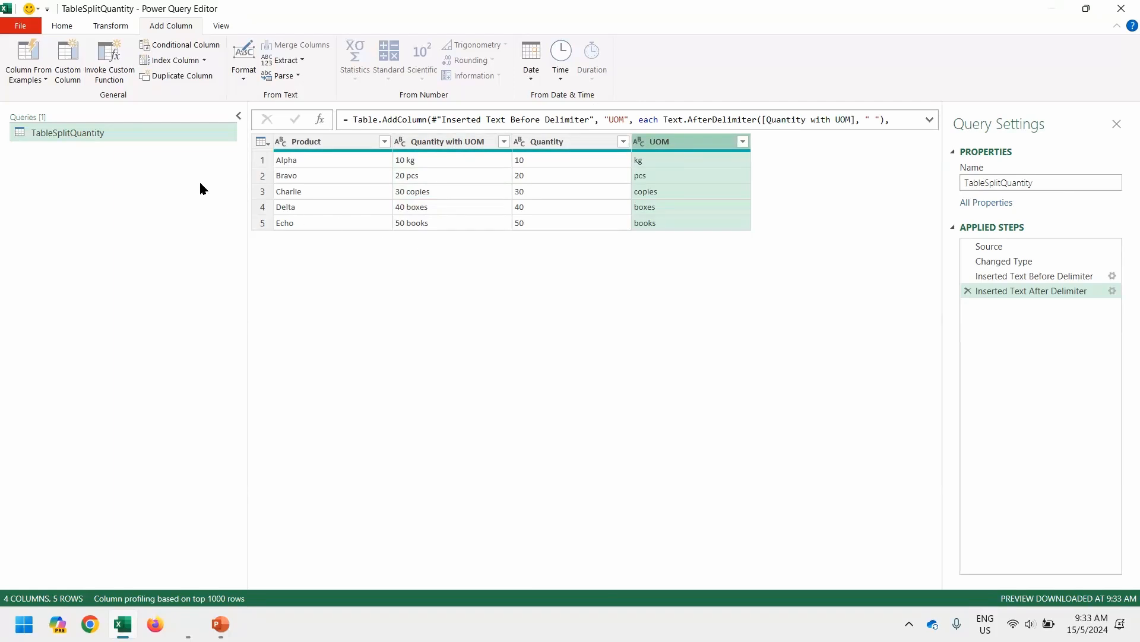
Close the Power Query Editor and load the TableSplitQuantity query into the workbook.
{"action": "left_click", "coordinate": [56, 27]}
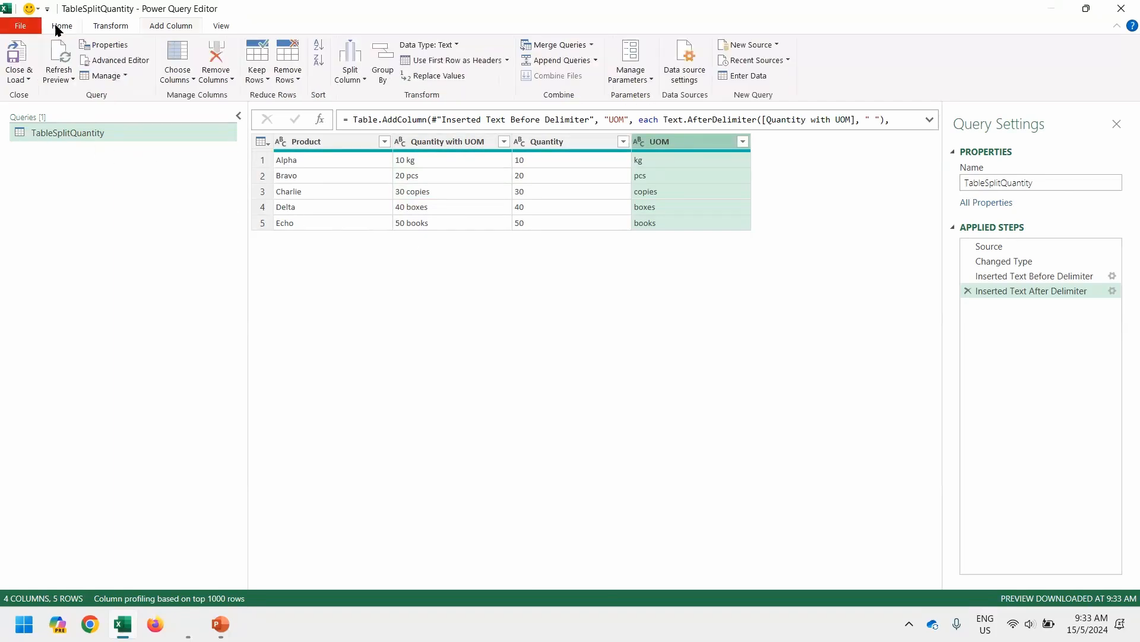
{"action": "left_click", "coordinate": [26, 48]}
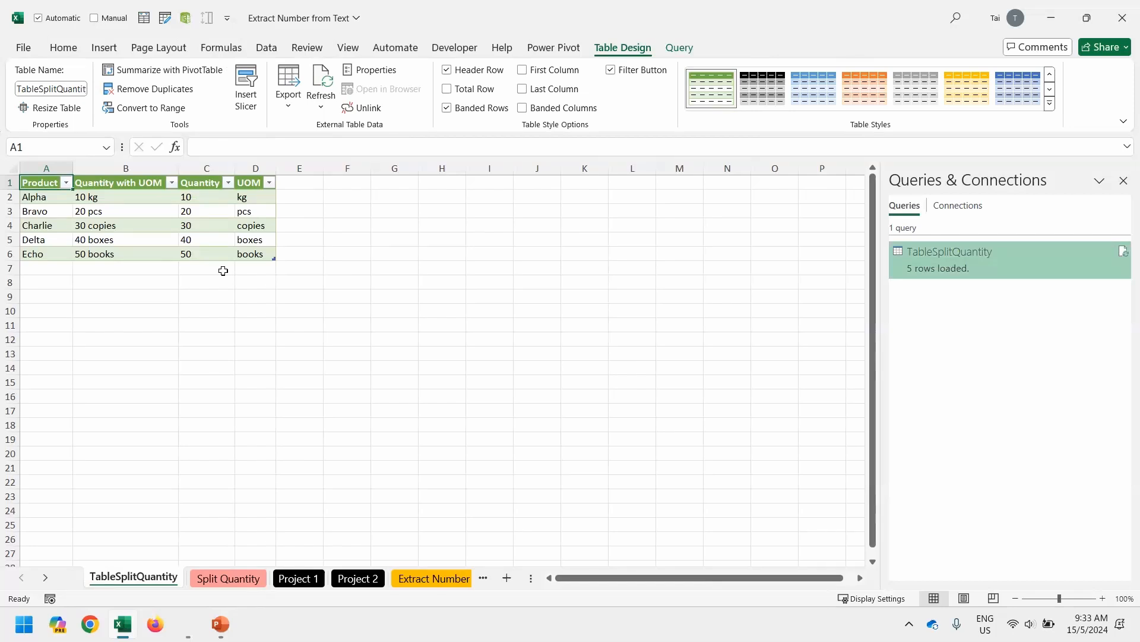
Look through the data and instructions on the Project 1 and Project 2 sheets.
{"action": "left_click", "coordinate": [293, 584]}
{"action": "left_click", "coordinate": [351, 579]}
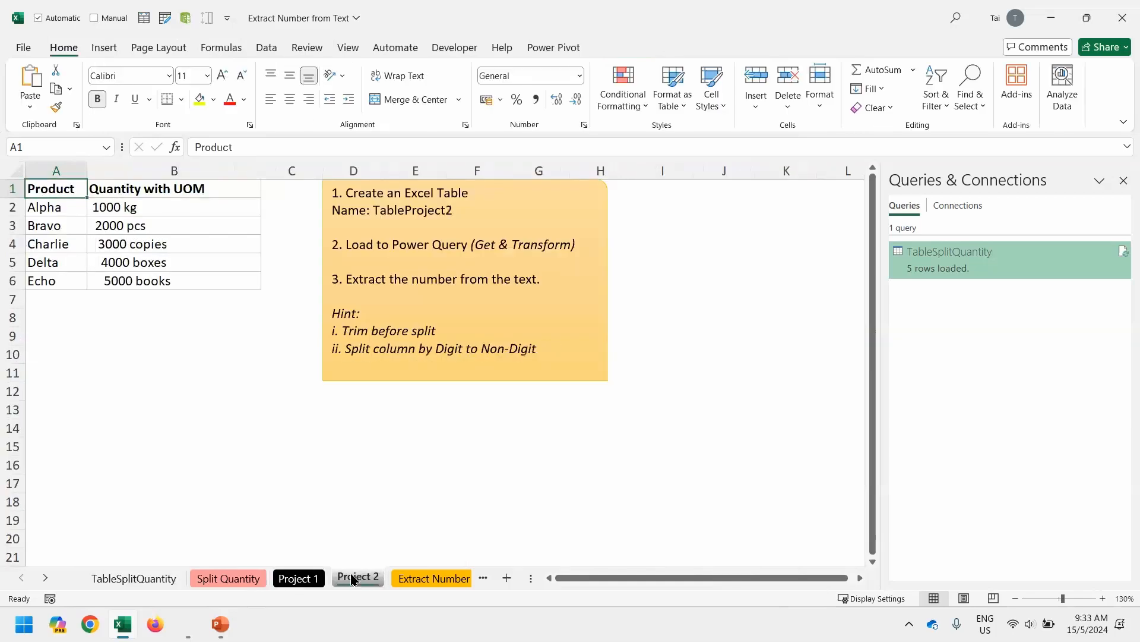
{"action": "left_click", "coordinate": [295, 578]}
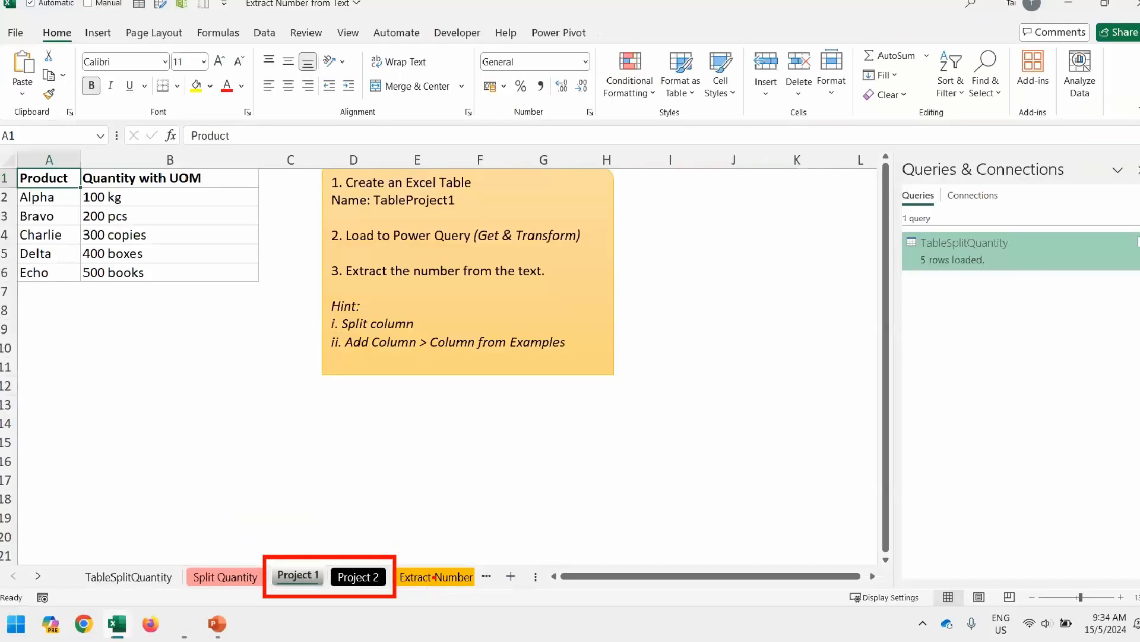
{"action": "left_click", "coordinate": [355, 576]}
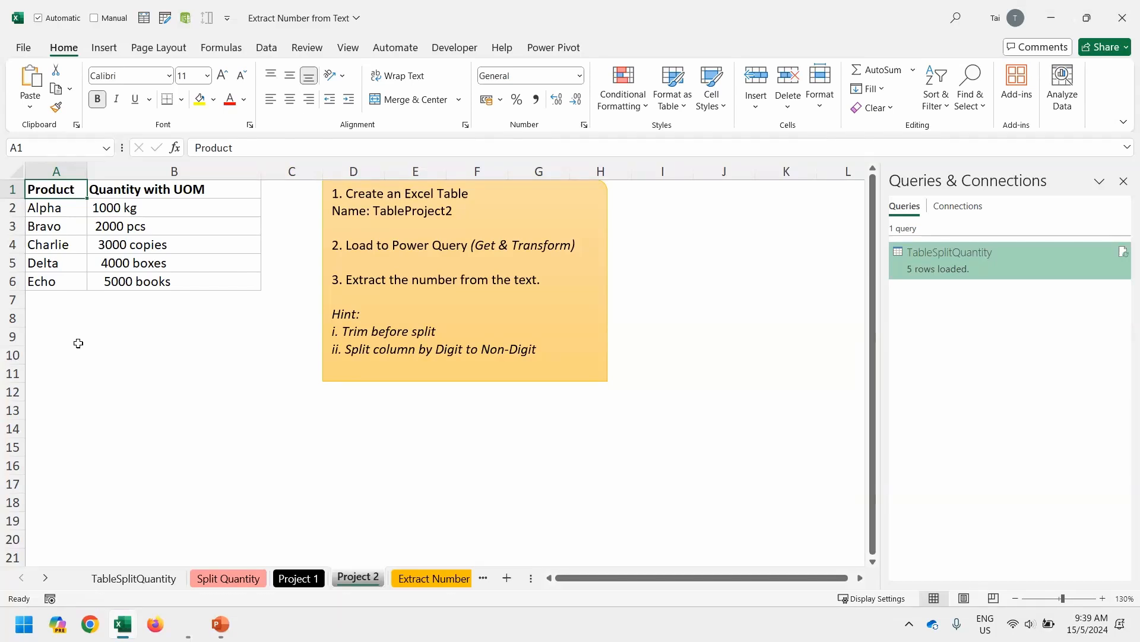
On the Extract Number sheet, enter 123, 456 and 7 in cells C2 to C4 beside the matching remarks.
{"action": "left_click", "coordinate": [422, 577]}
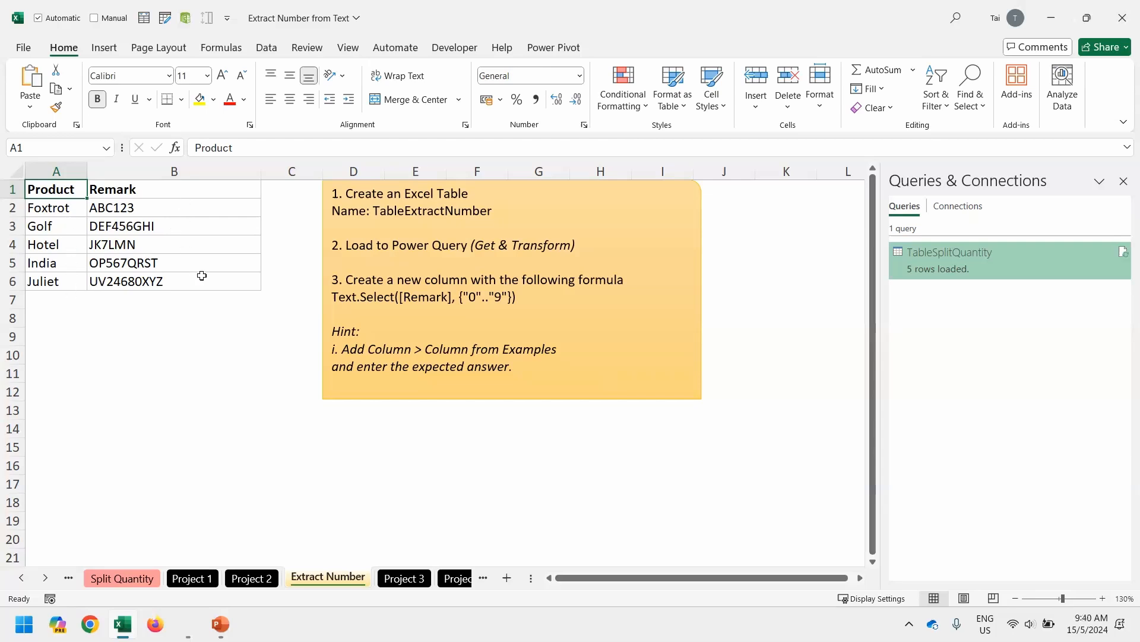
{"action": "left_click_drag", "start_coordinate": [284, 211], "coordinate": [283, 346]}
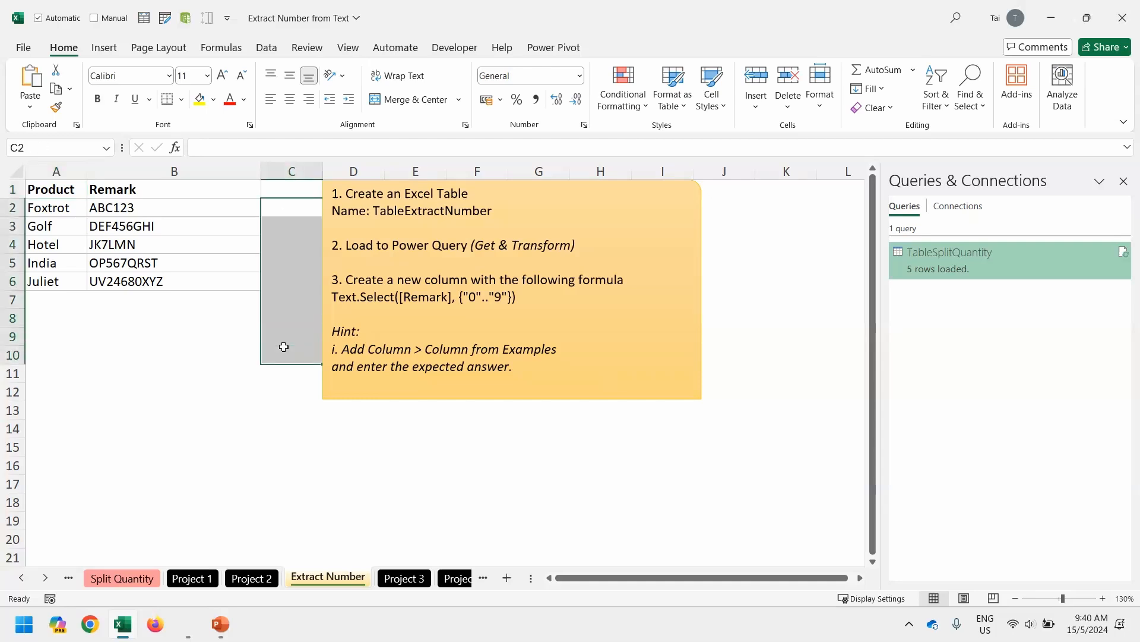
{"action": "key", "text": "Up"}
{"action": "key", "text": "Down"}
{"action": "type", "text": "123"}
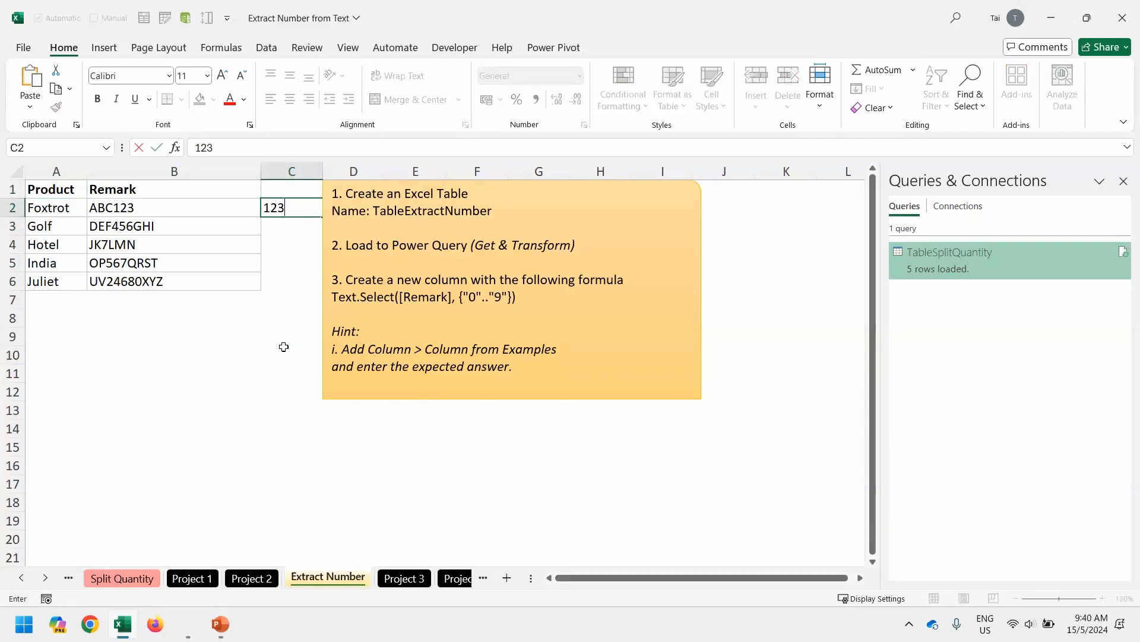
{"action": "key", "text": "Return"}
{"action": "type", "text": "456"}
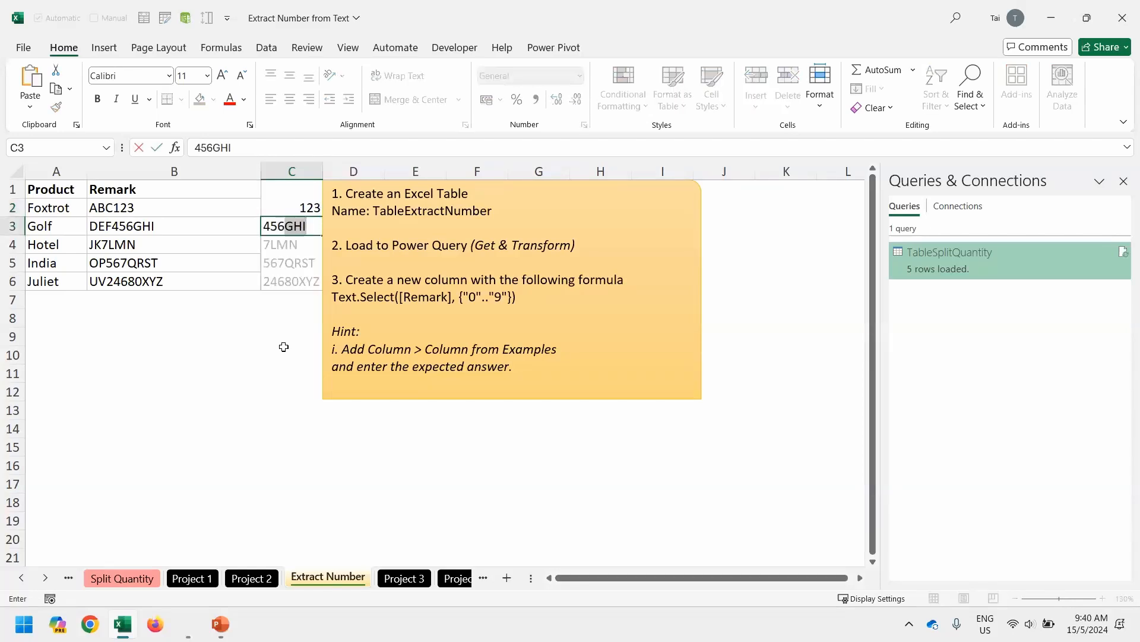
{"action": "key", "text": "Delete"}
{"action": "key", "text": "Return"}
{"action": "type", "text": "7"}
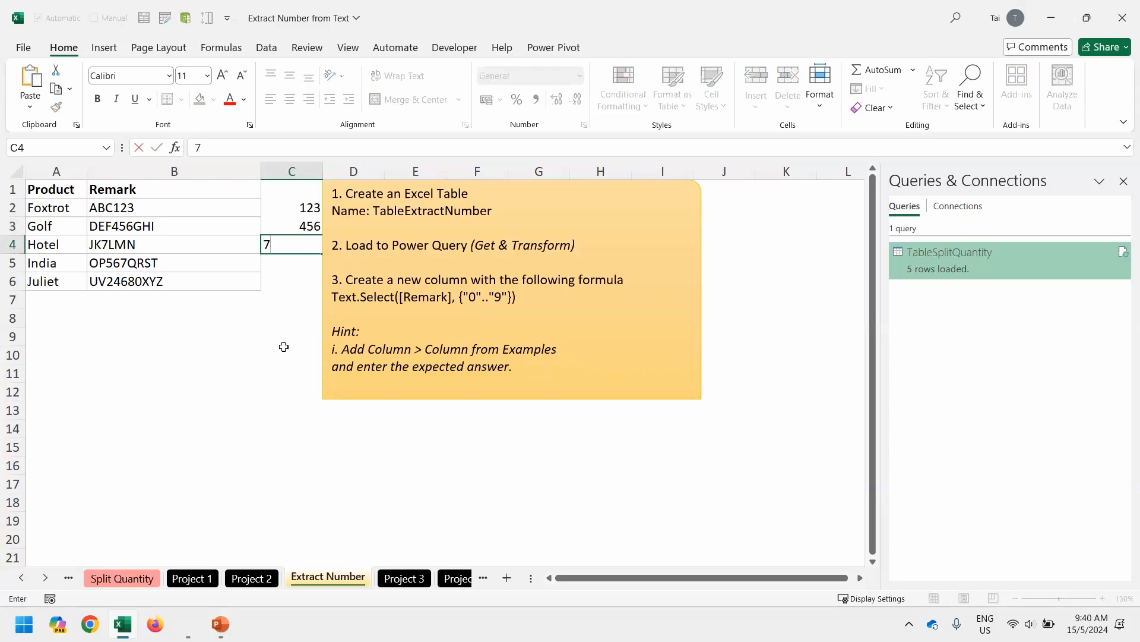
{"action": "key", "text": "Return"}
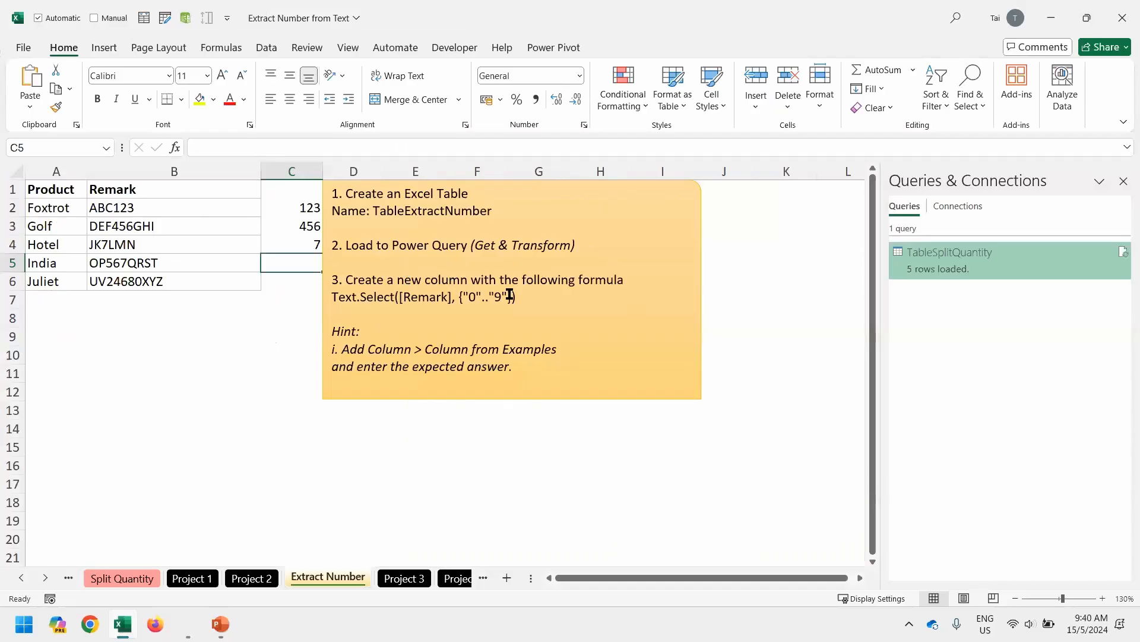
Copy the formula Text.Select([Remark], {"0".."9"}) from the instruction text box and return to the worksheet cells.
{"action": "left_click_drag", "start_coordinate": [524, 294], "coordinate": [332, 293]}
{"action": "key", "text": "ctrl+c"}
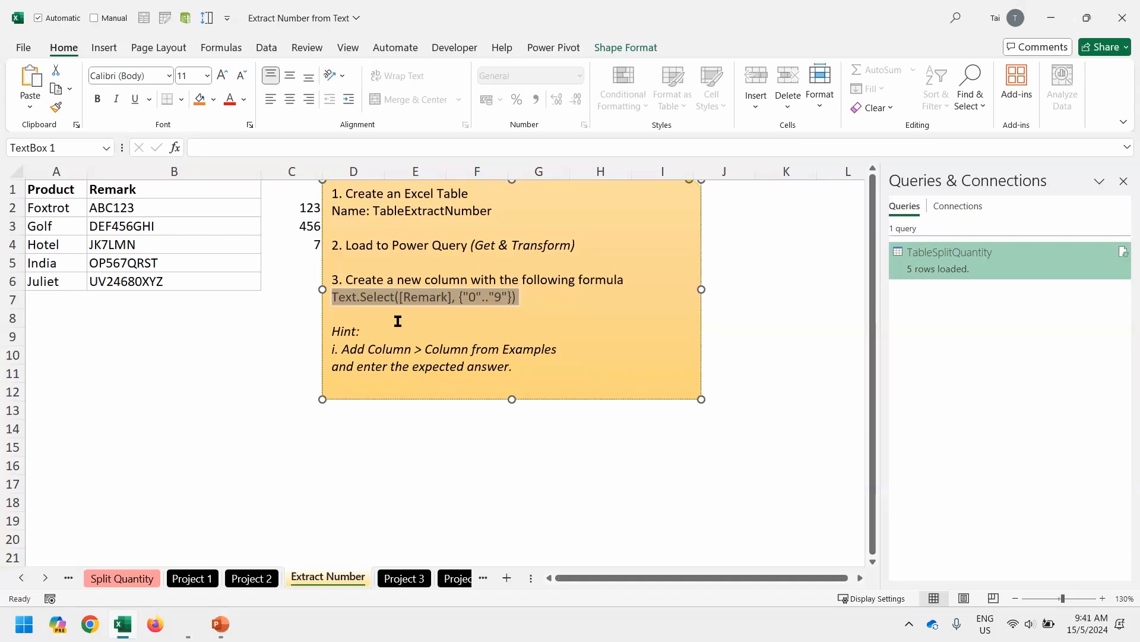
{"action": "key", "text": "Escape"}
{"action": "key", "text": "Escape"}
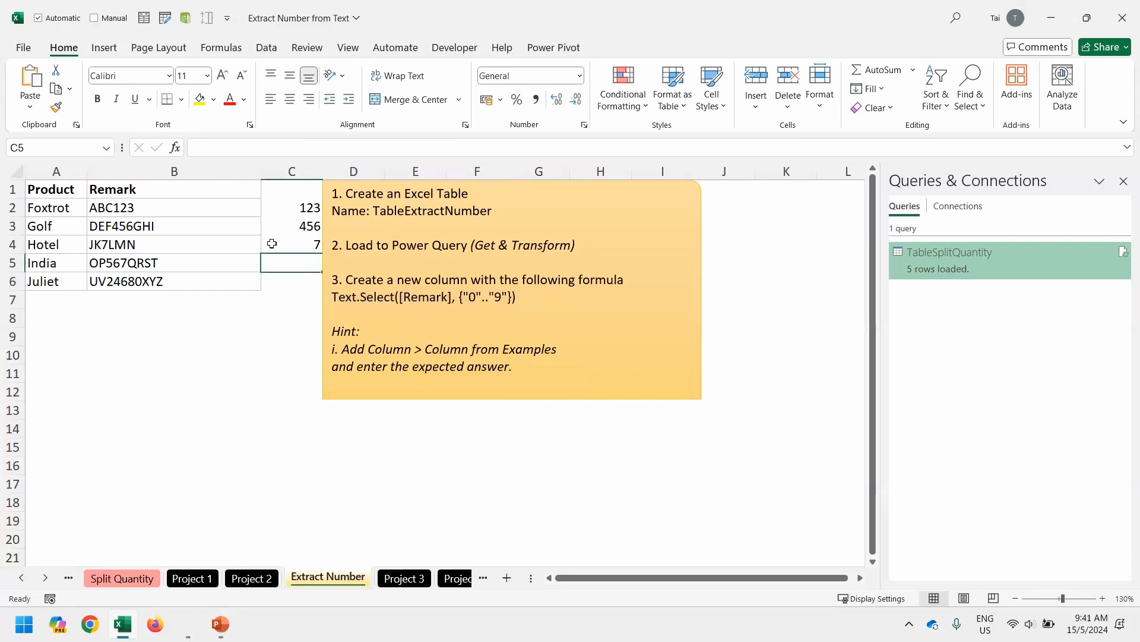
Clear the numbers from cells C2 to C4 beside the remarks.
{"action": "key", "text": "Up"}
{"action": "key", "text": "Delete"}
{"action": "key", "text": "Up"}
{"action": "key", "text": "Delete"}
{"action": "key", "text": "Up"}
{"action": "key", "text": "Delete"}
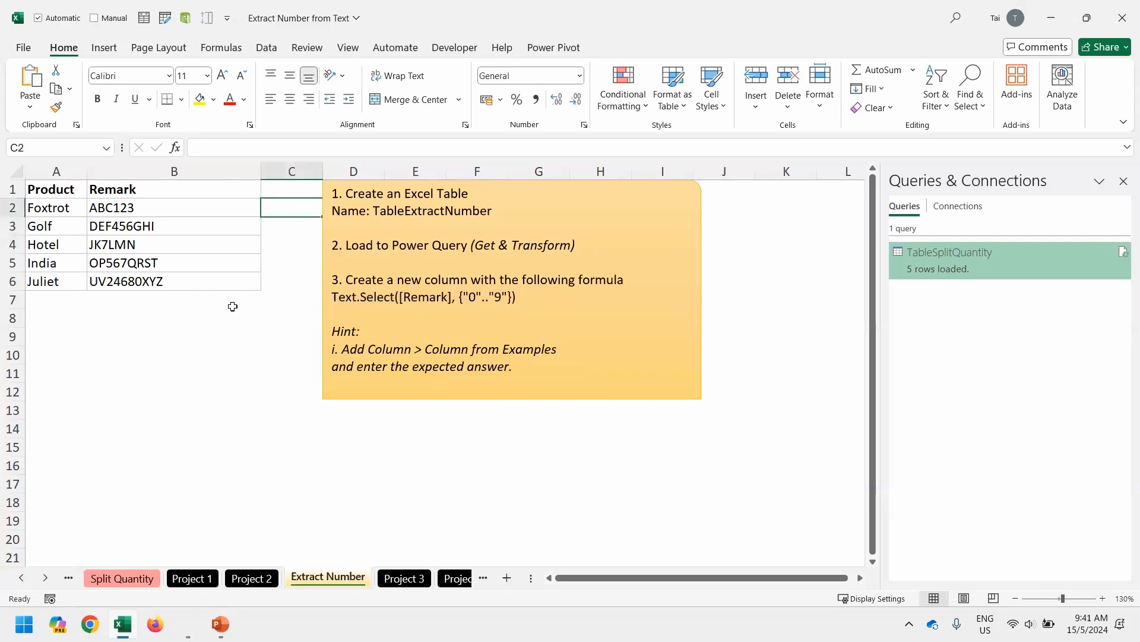
Convert the Product and Remark data in A1:B6 into an Excel table with headers.
{"action": "left_click", "coordinate": [108, 227]}
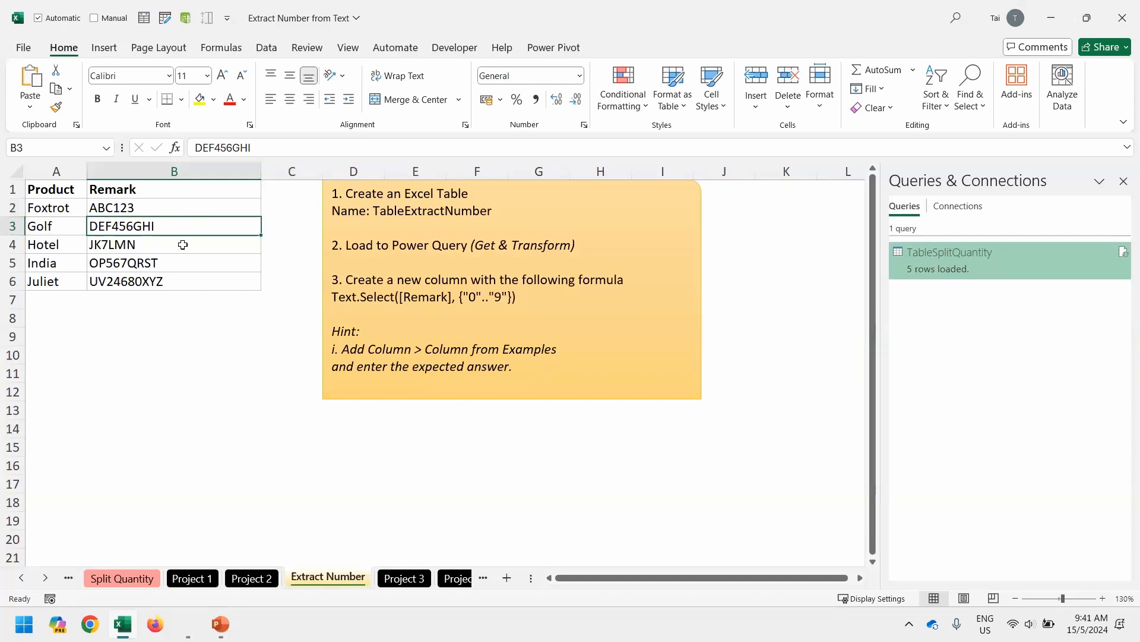
{"action": "key", "text": "ctrl+t"}
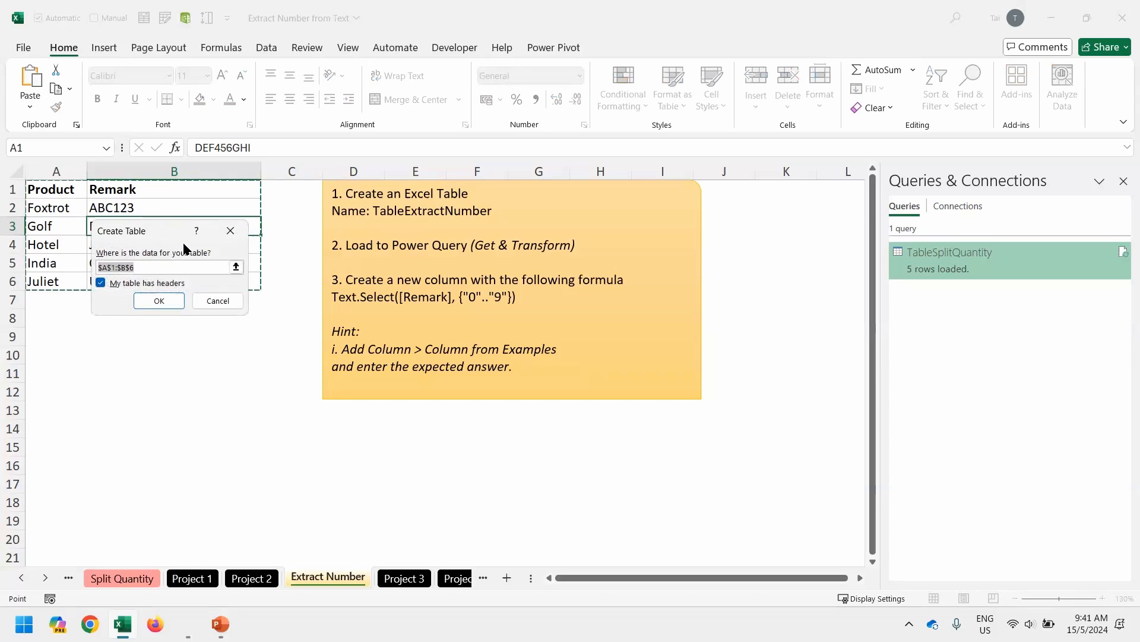
{"action": "key", "text": "Return"}
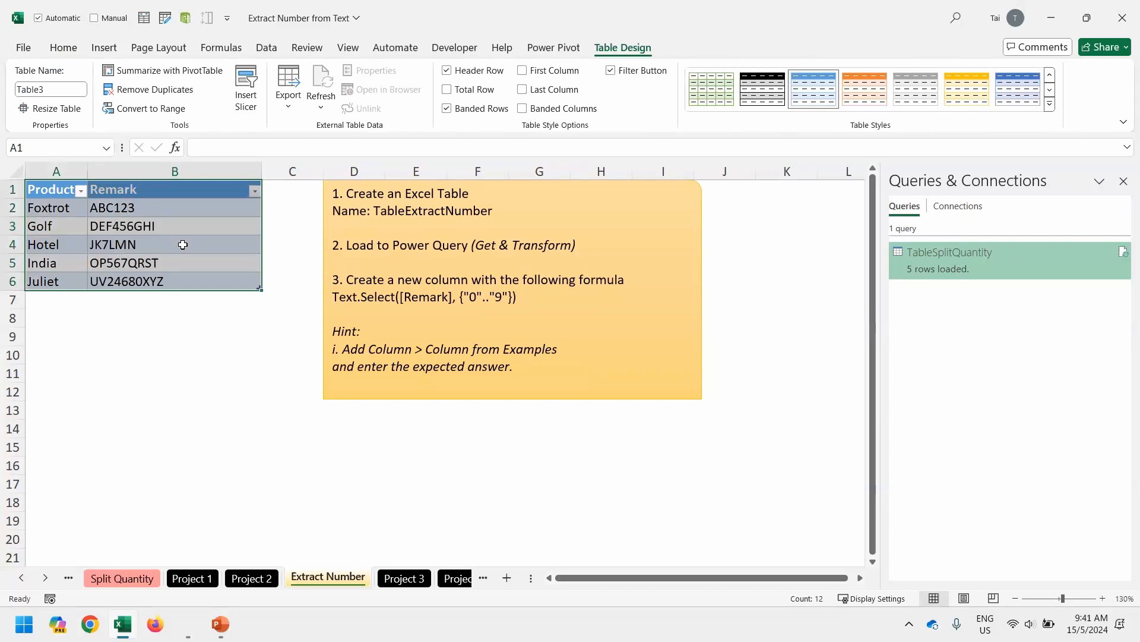
Rename the new table to TableExtractNumber.
{"action": "key", "text": "alt"}
{"action": "key", "text": "j"}
{"action": "key", "text": "t"}
{"action": "key", "text": "a"}
{"action": "key", "text": "End"}
{"action": "key", "text": "BackSpace"}
{"action": "type", "text": "ExtractNumber"}
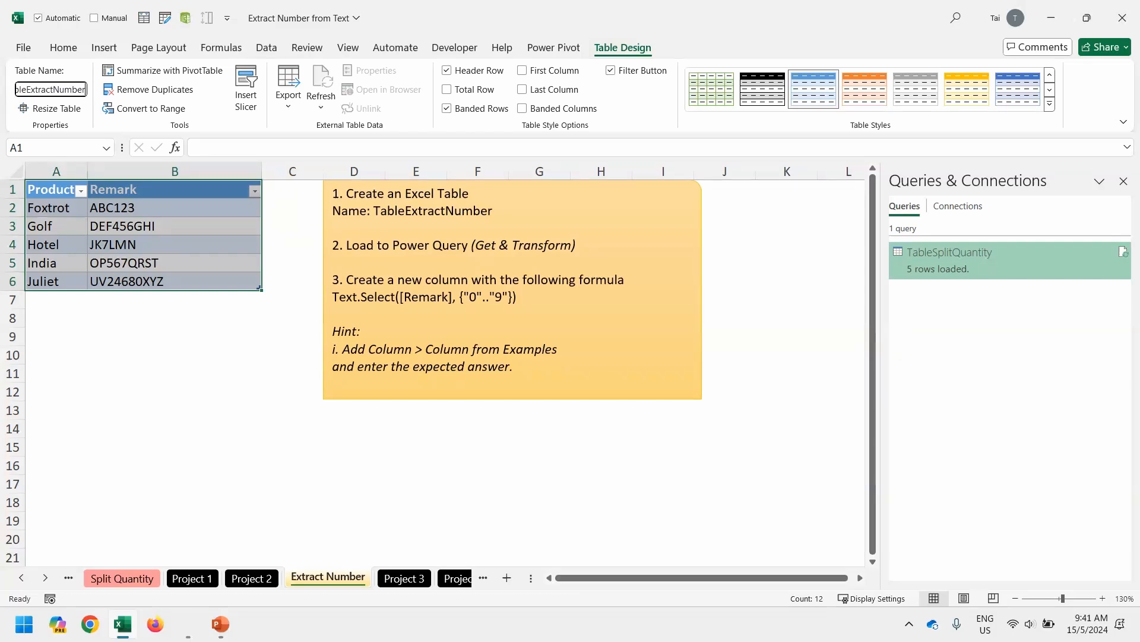
{"action": "key", "text": "Return"}
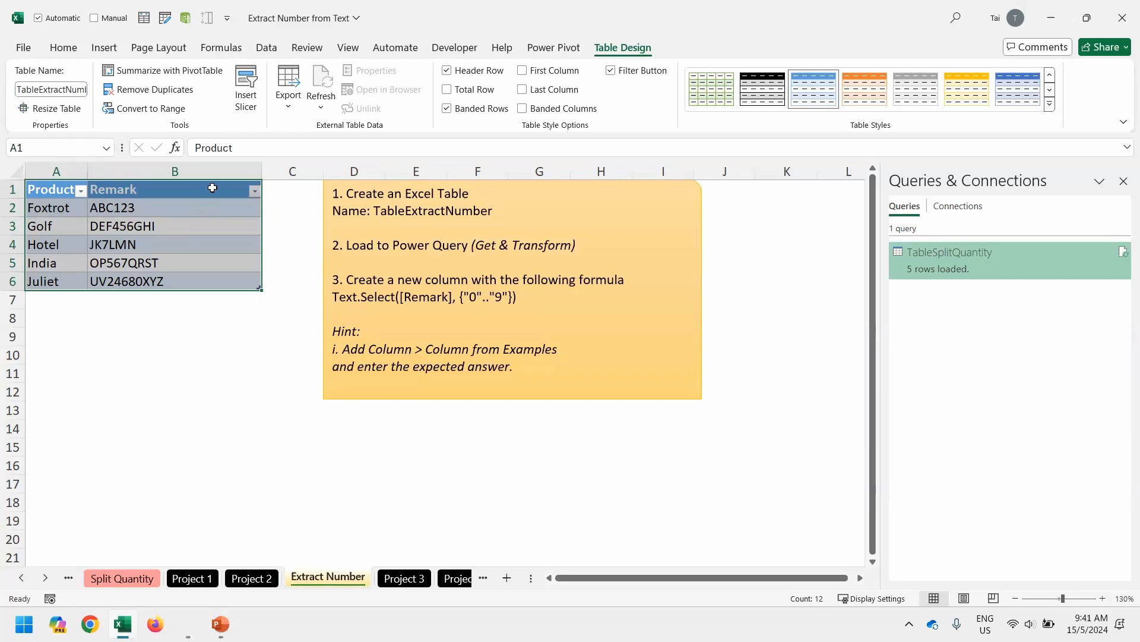
Load the table into Power Query and set up a custom column named Number with the formula Text.Select([Remark], {"0".."9"}).
{"action": "left_click", "coordinate": [256, 60]}
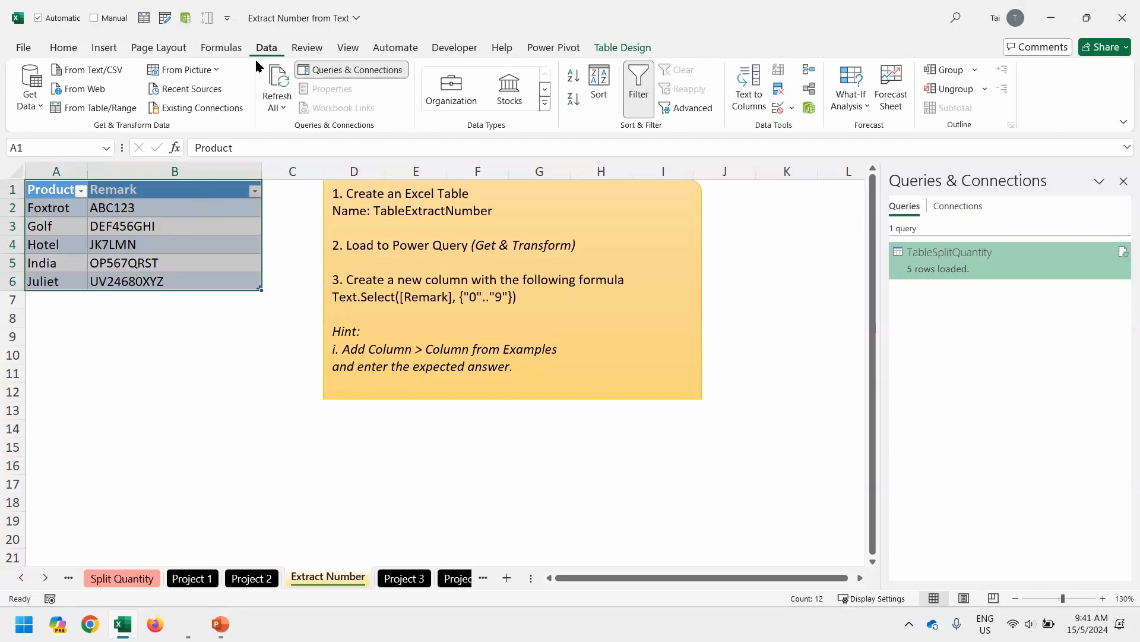
{"action": "left_click", "coordinate": [118, 111]}
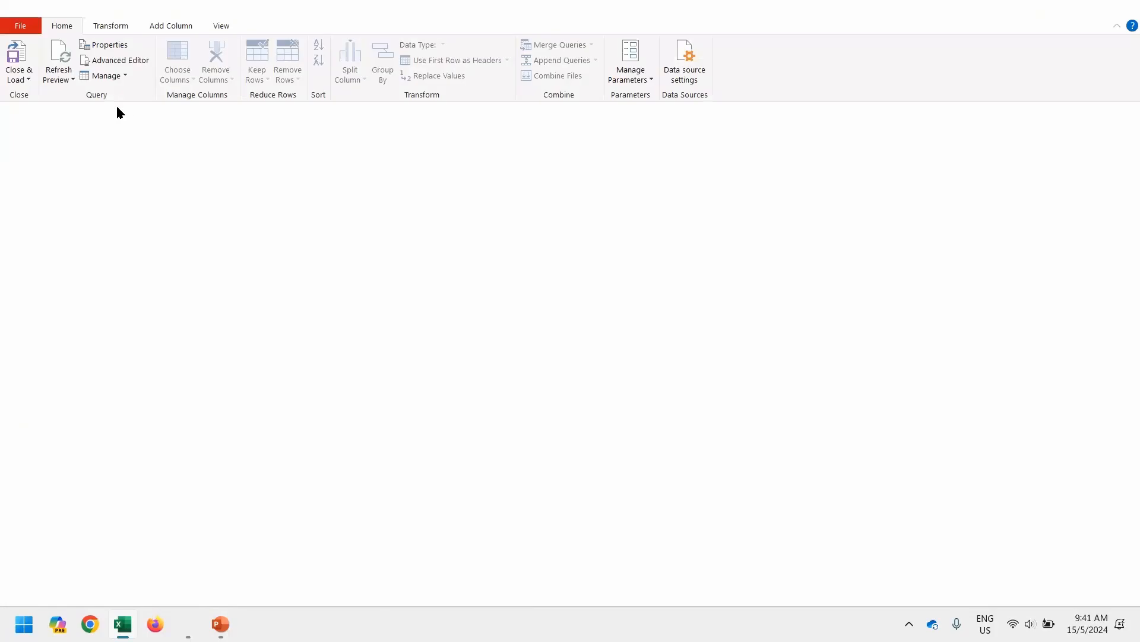
{"action": "left_click", "coordinate": [172, 30]}
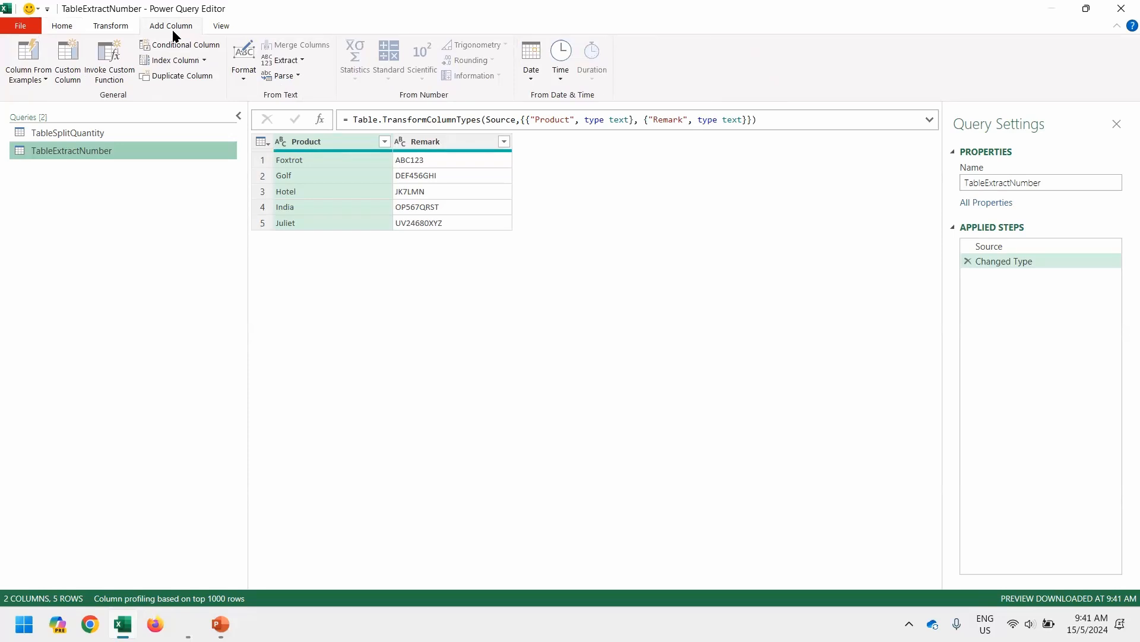
{"action": "left_click", "coordinate": [66, 70]}
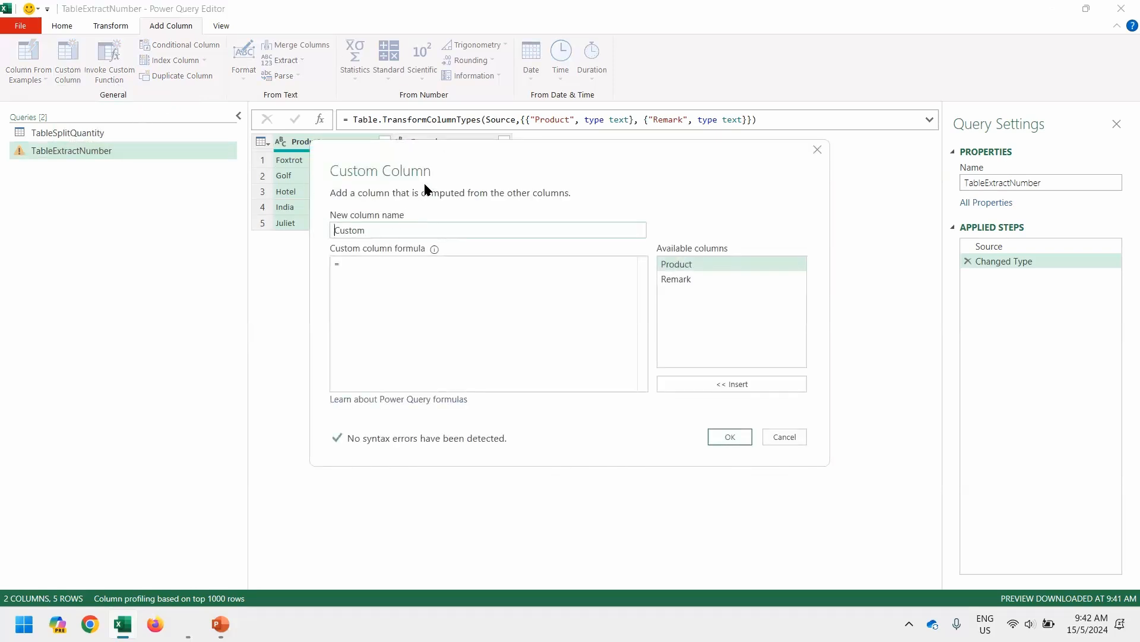
{"action": "left_click_drag", "start_coordinate": [430, 153], "coordinate": [443, 201]}
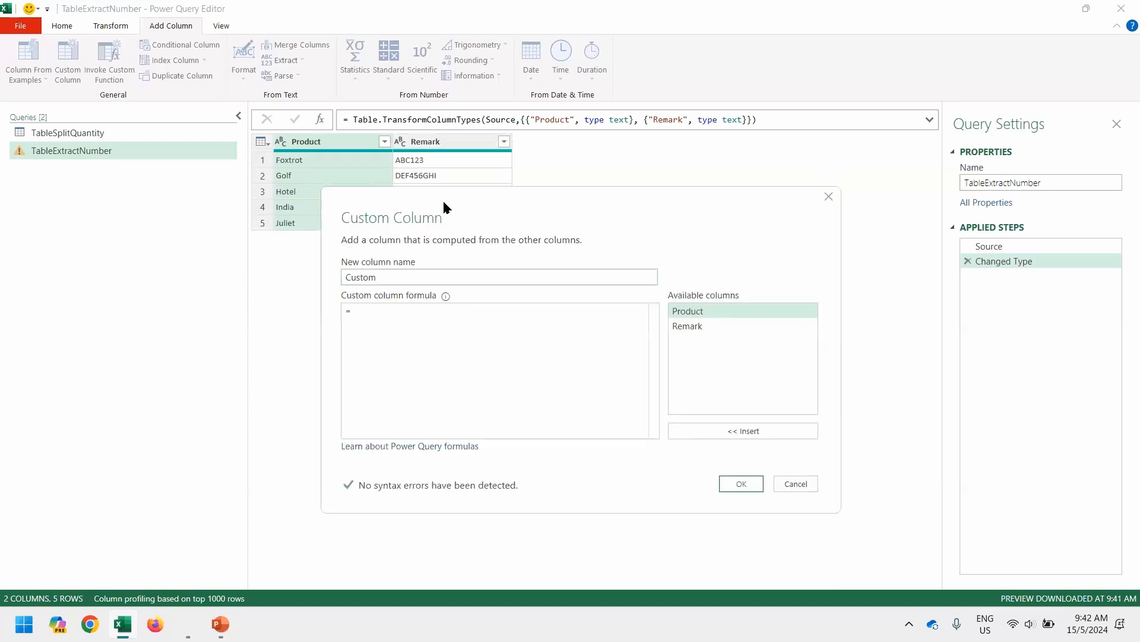
{"action": "left_click", "coordinate": [409, 280]}
{"action": "double_click", "coordinate": [410, 281]}
{"action": "type", "text": "Number"}
{"action": "left_click", "coordinate": [406, 325]}
{"action": "key", "text": "ctrl+v"}
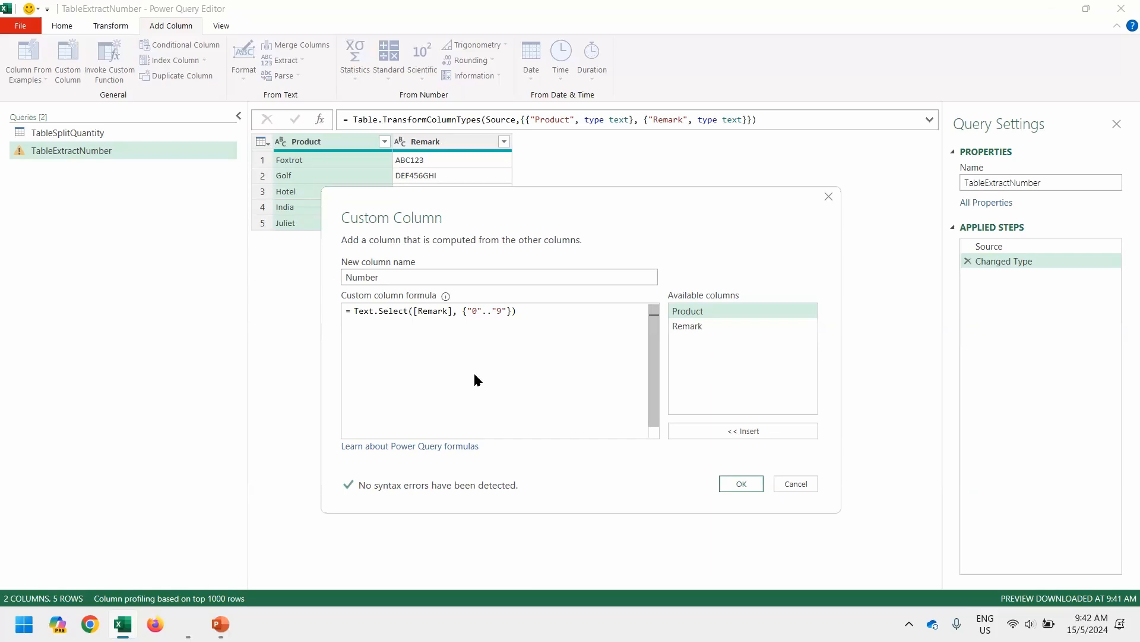
{"action": "left_click_drag", "start_coordinate": [414, 322], "coordinate": [434, 323]}
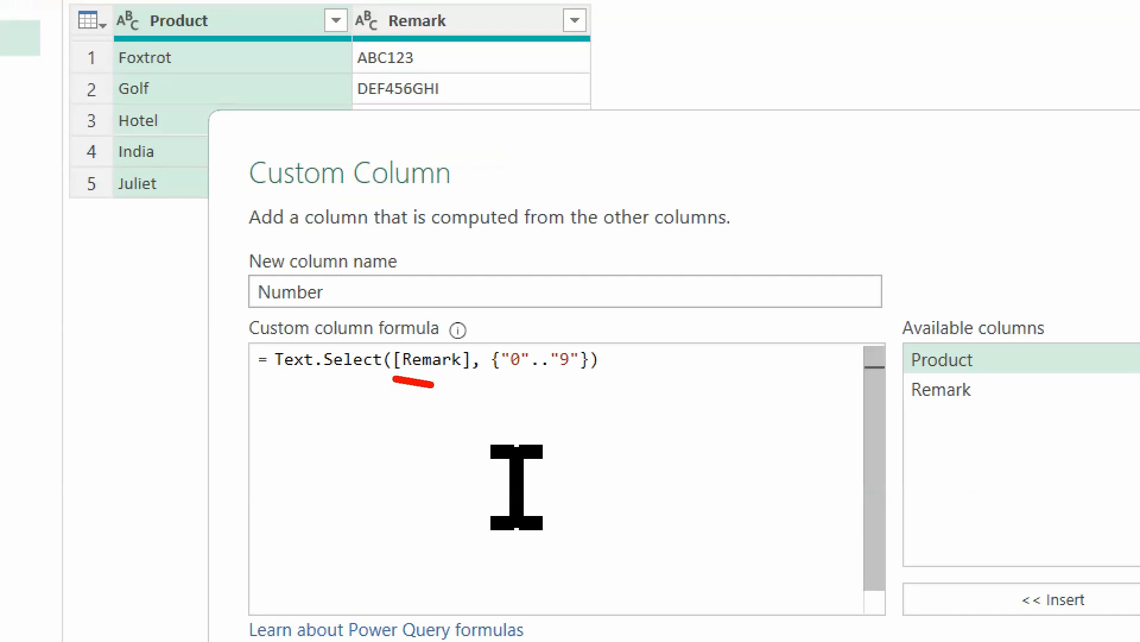
{"action": "left_click_drag", "start_coordinate": [434, 384], "coordinate": [466, 378]}
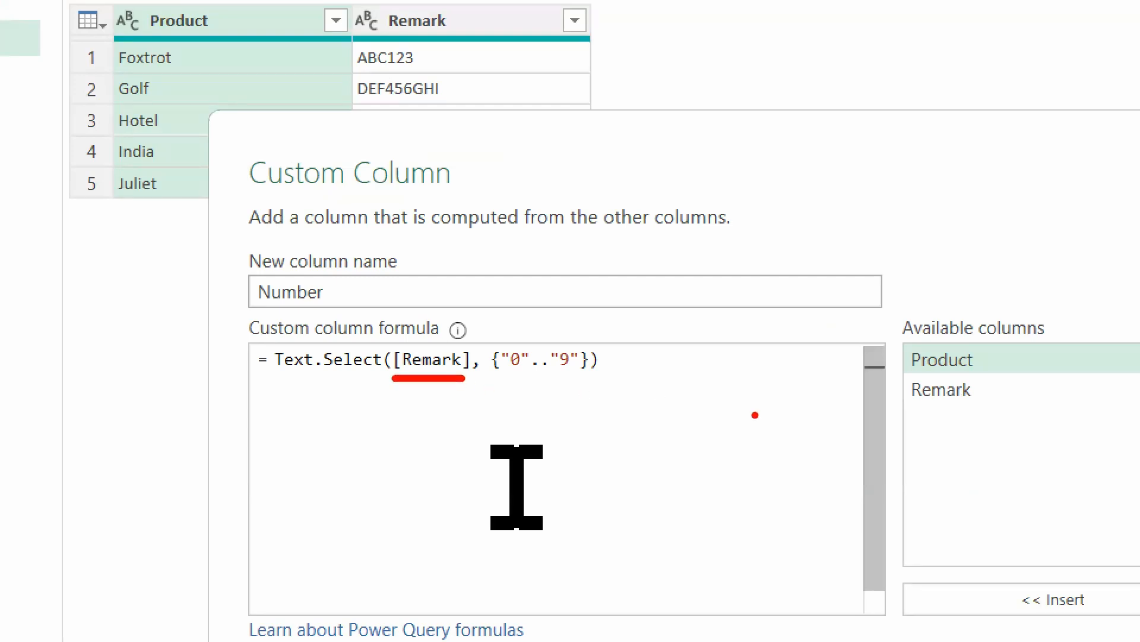
{"action": "mouse_move", "coordinate": [885, 398]}
{"action": "left_mouse_down"}
{"action": "mouse_move", "coordinate": [900, 395]}
{"action": "mouse_move", "coordinate": [763, 395]}
{"action": "left_mouse_up"}
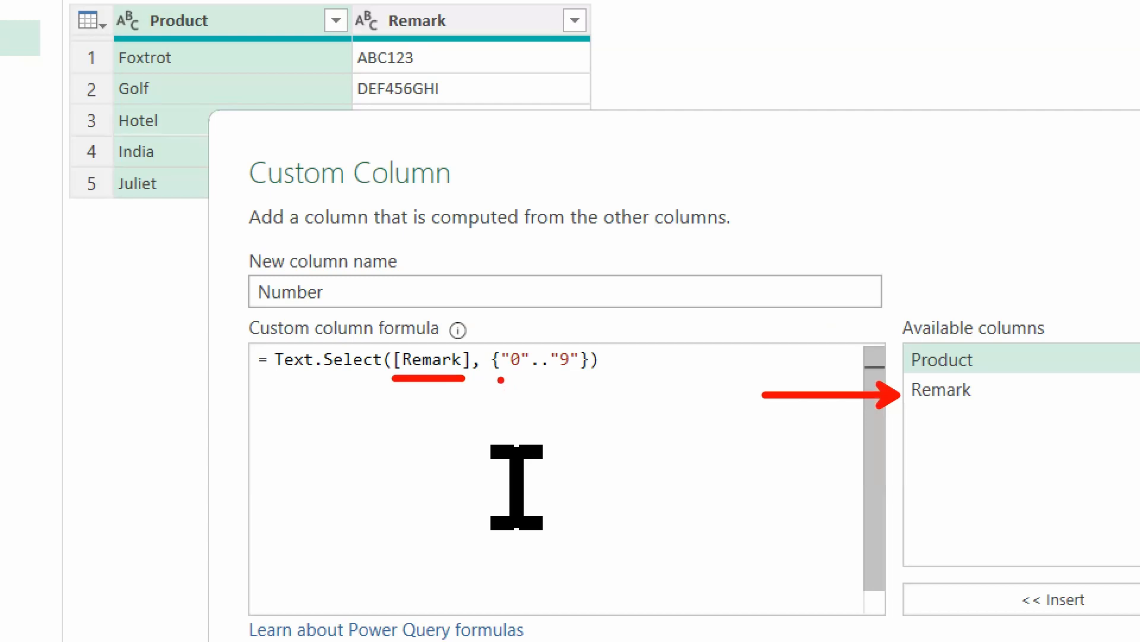
{"action": "left_click_drag", "start_coordinate": [497, 378], "coordinate": [524, 378]}
{"action": "left_click_drag", "start_coordinate": [553, 376], "coordinate": [581, 376]}
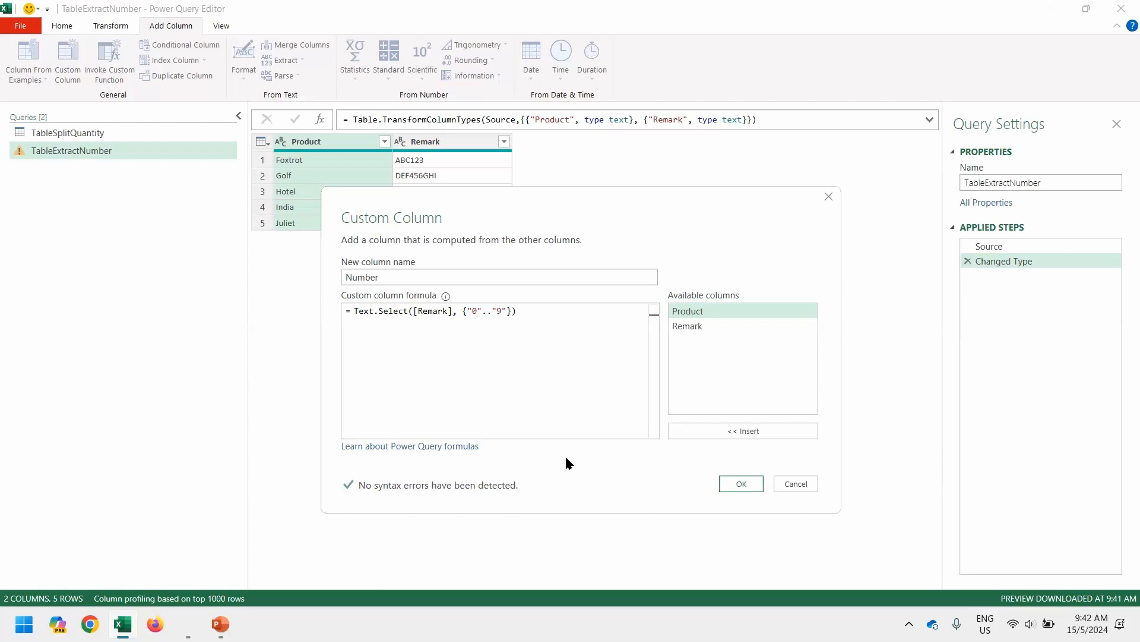
Create the custom column Number and set its data type to Whole Number.
{"action": "left_click", "coordinate": [739, 484]}
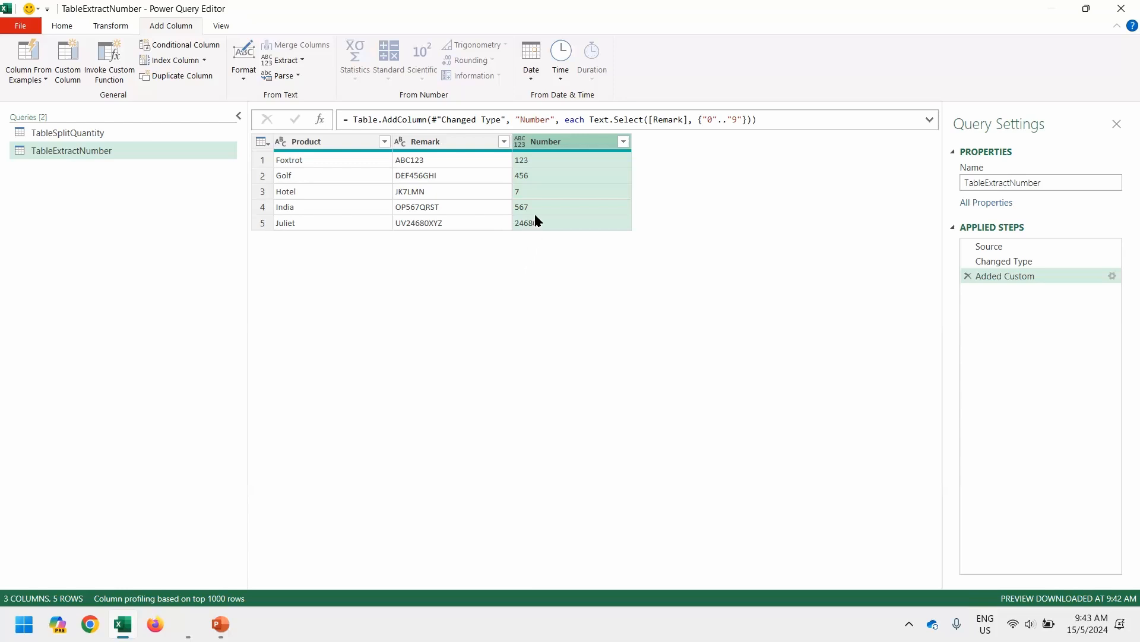
{"action": "left_click", "coordinate": [521, 143]}
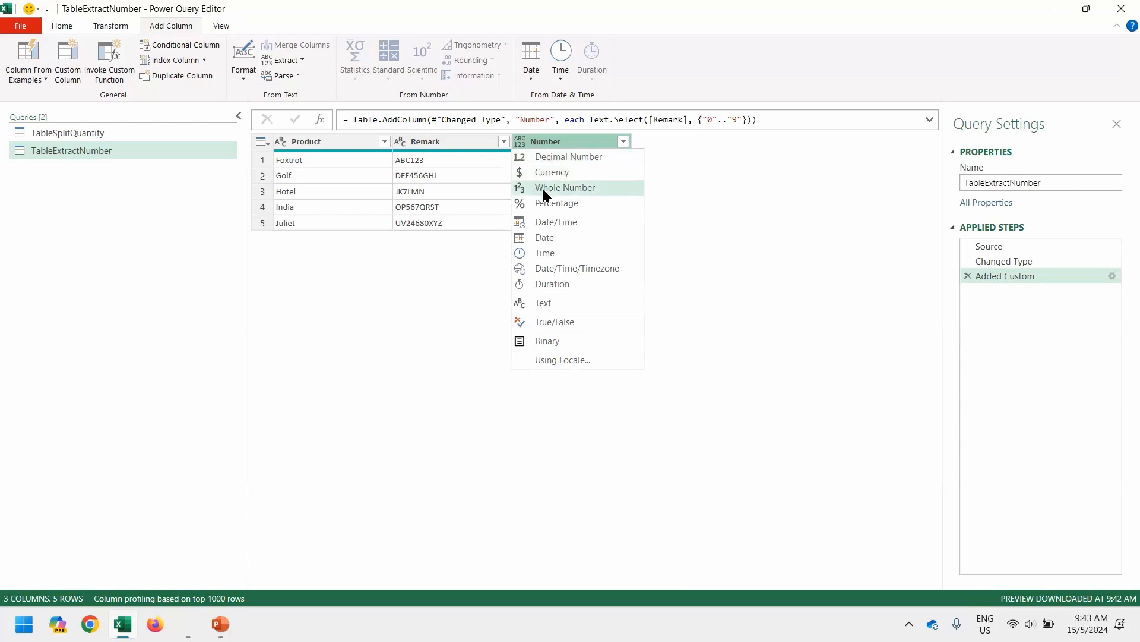
{"action": "left_click", "coordinate": [544, 189]}
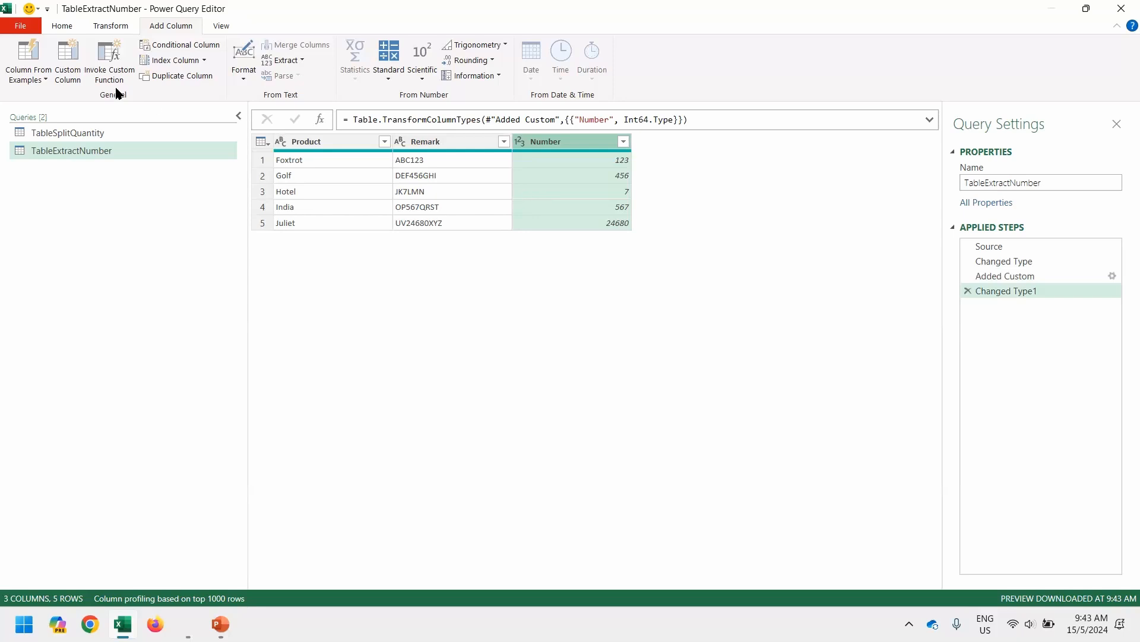
Close the Power Query Editor and load the TableExtractNumber query into the workbook.
{"action": "left_click", "coordinate": [58, 25]}
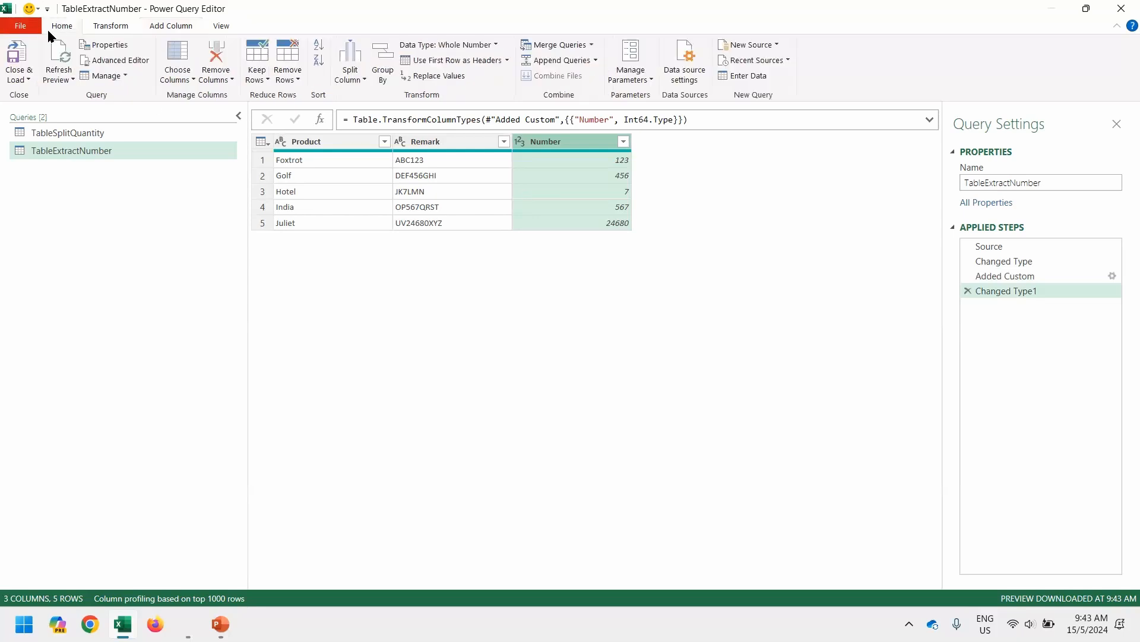
{"action": "left_click", "coordinate": [25, 54]}
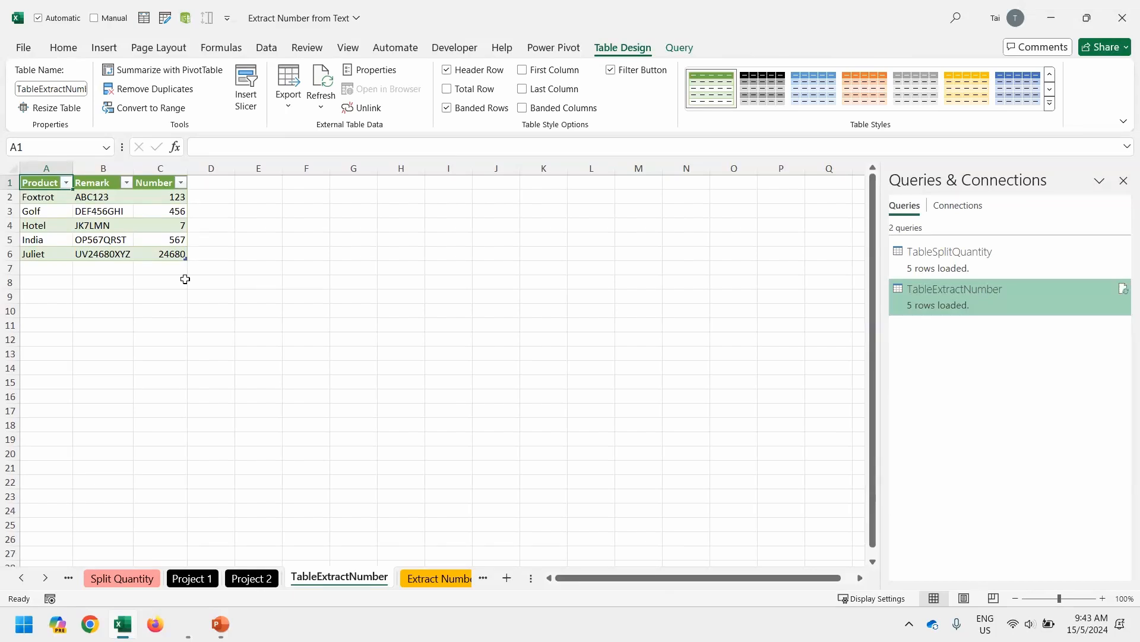
Look through the data and instructions on the Project 3 and Project 4 sheets.
{"action": "key", "text": "ctrl+Page_Down"}
{"action": "key", "text": "ctrl+Page_Down"}
{"action": "key", "text": "ctrl+Page_Down"}
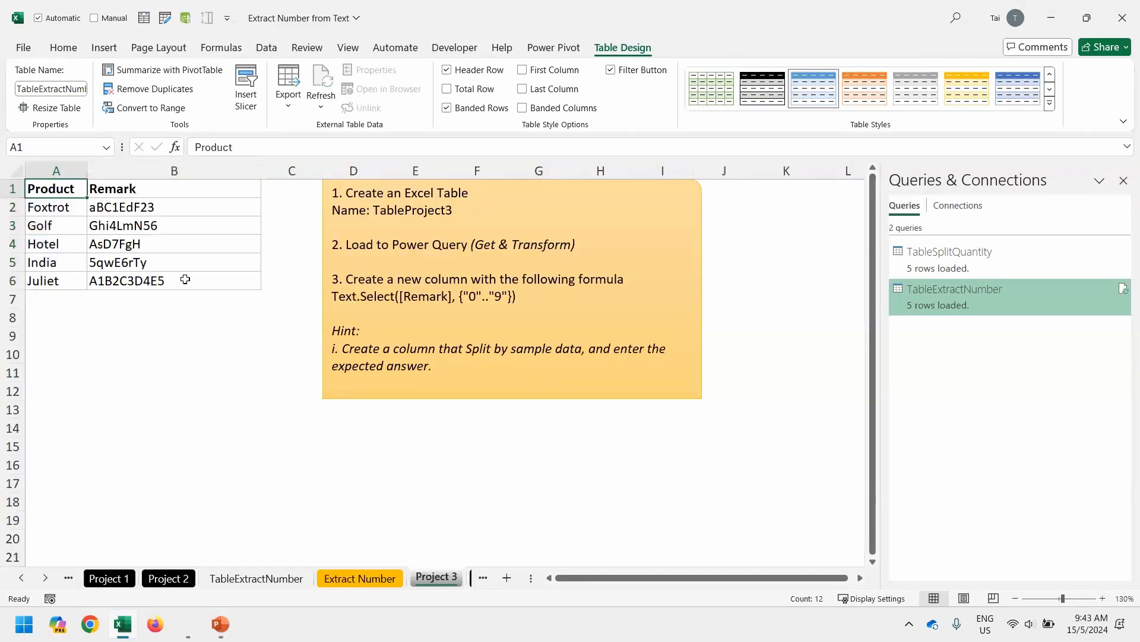
{"action": "key", "text": "ctrl+Page_Up"}
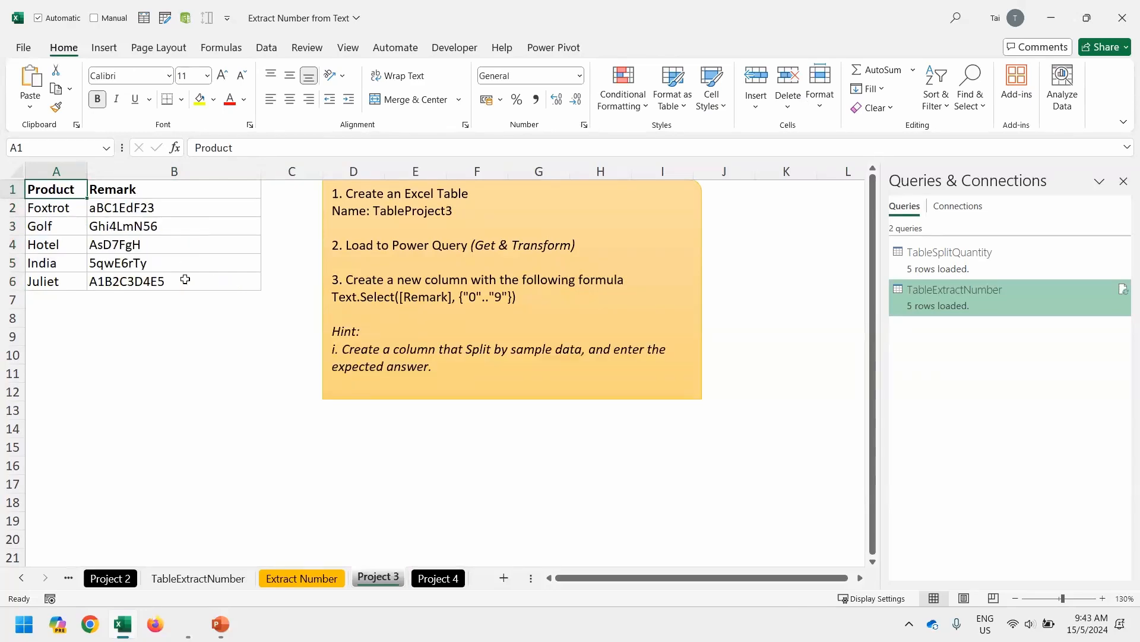